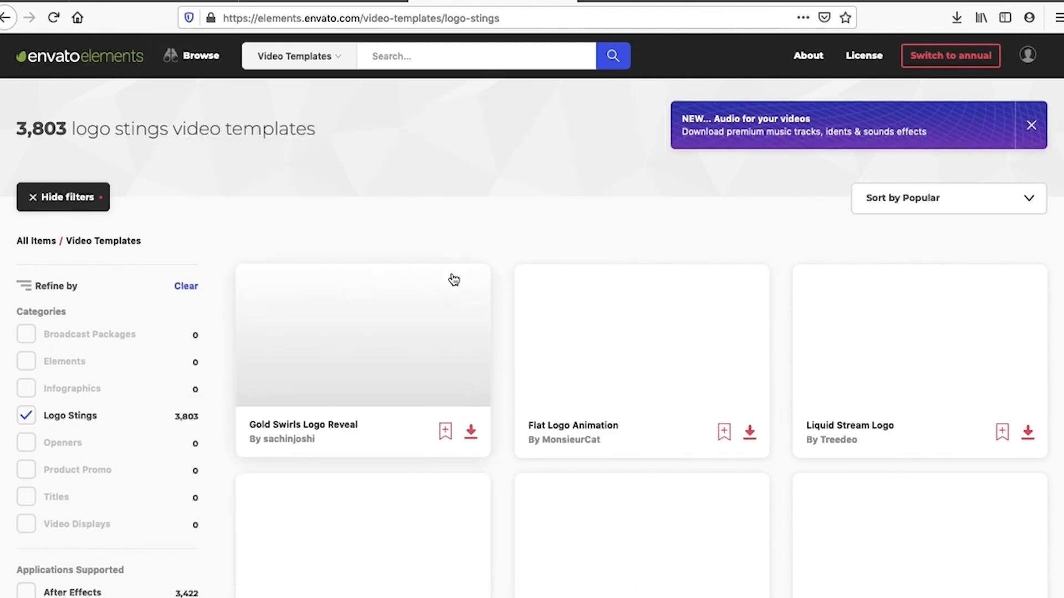
Filter the logo stings video templates to those that support Premiere Pro
scroll(334, 336, "down", 1)
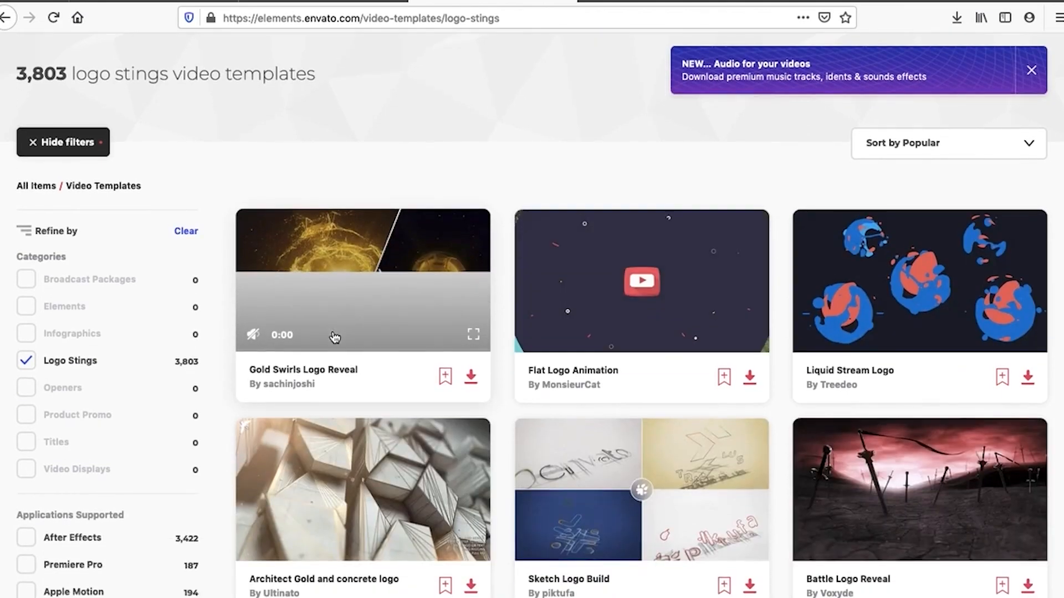
scroll(222, 377, "down", 1)
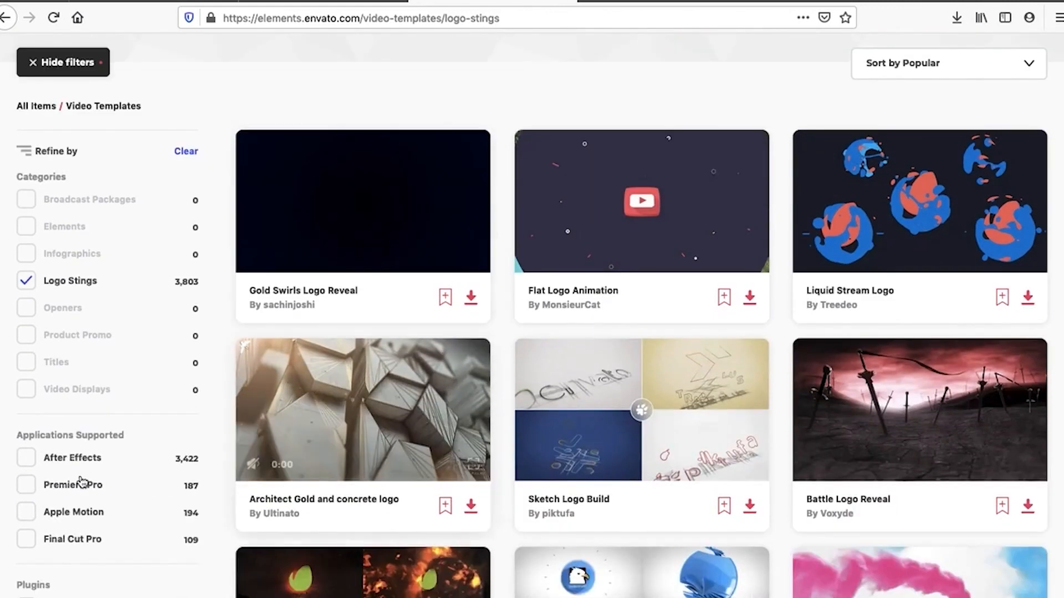
left_click(28, 489)
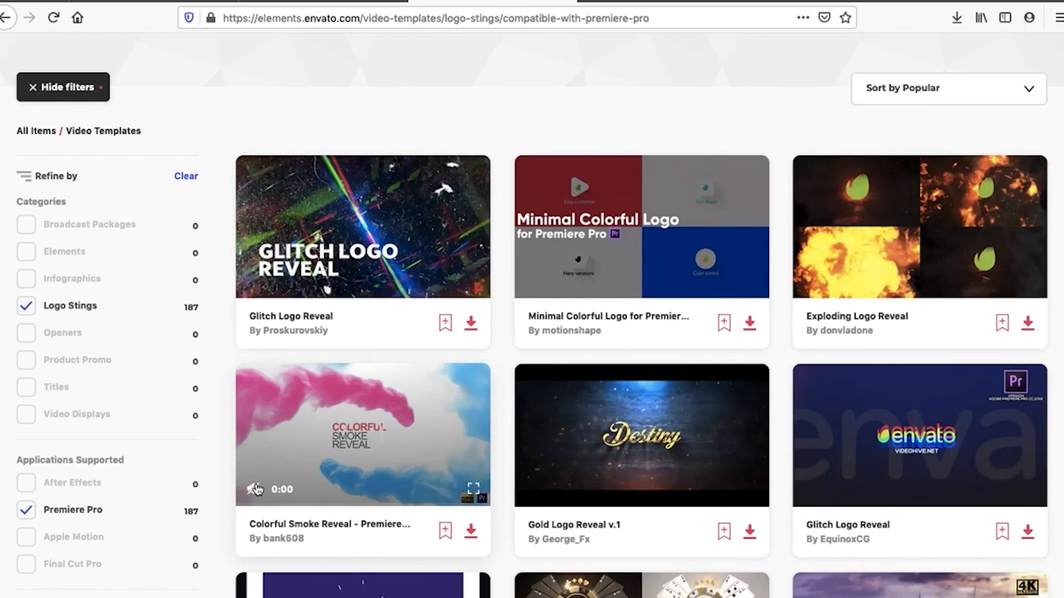
Find the 2D Hi-Teck Logo Reveal template and preview its download options with the VideoCode project selected, without downloading it
scroll(475, 521, "down", 8)
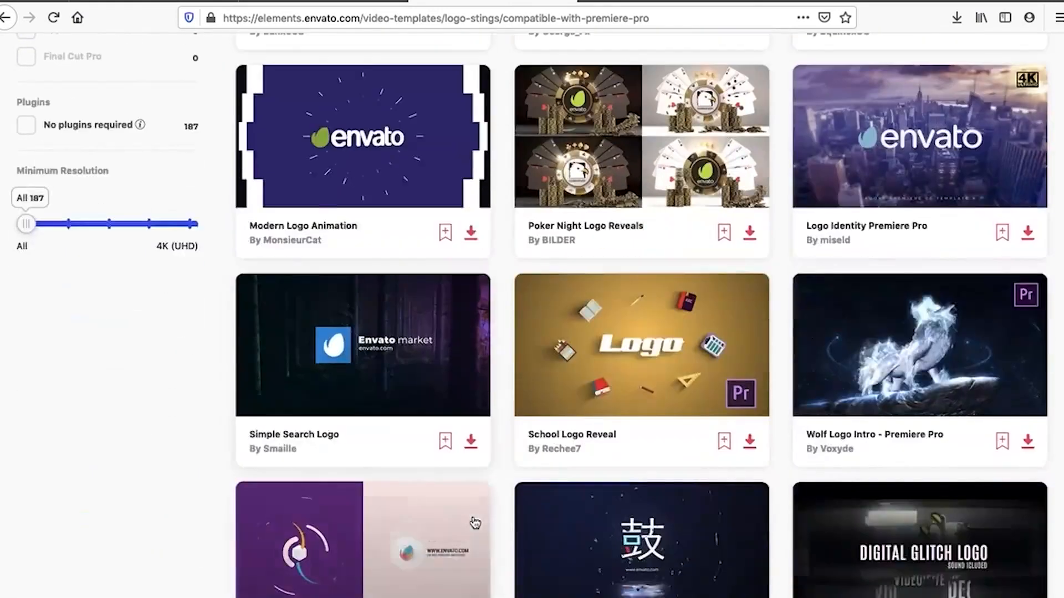
scroll(475, 522, "up", 5)
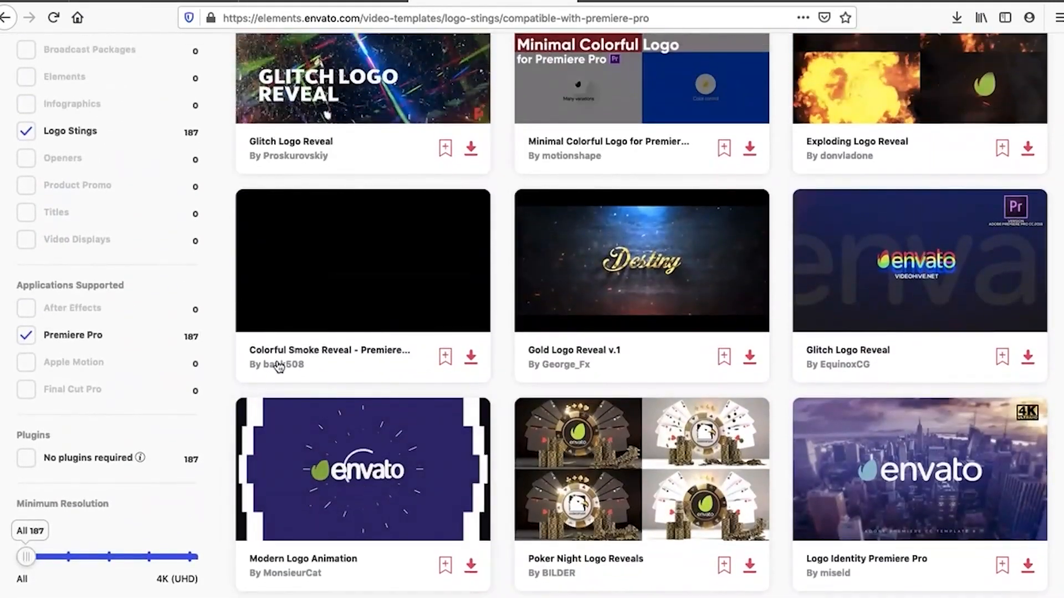
scroll(334, 391, "down", 2)
scroll(334, 391, "down", 17)
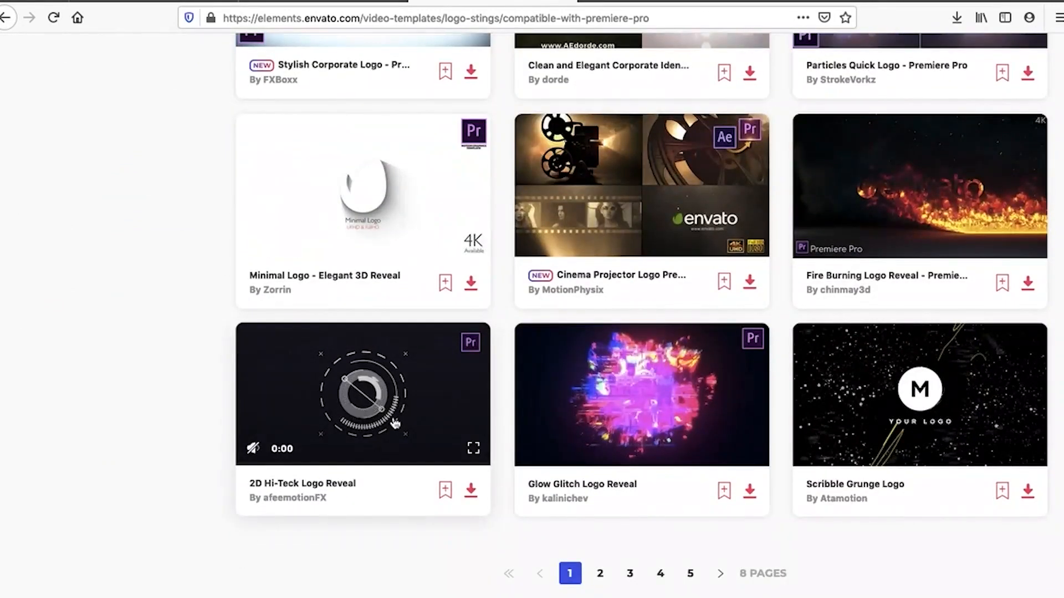
mouse_move(393, 596)
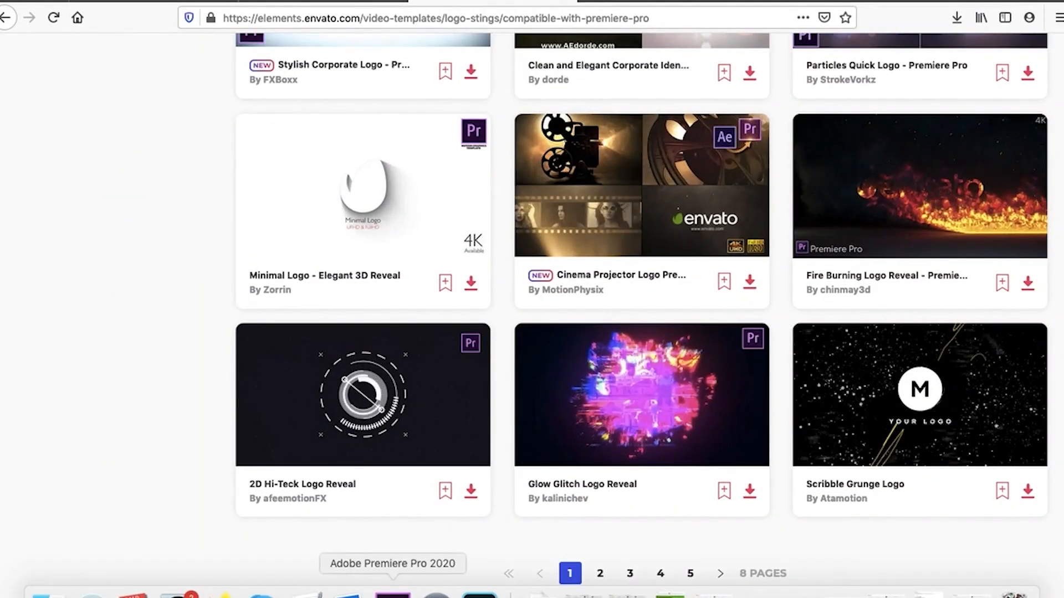
left_click(470, 490)
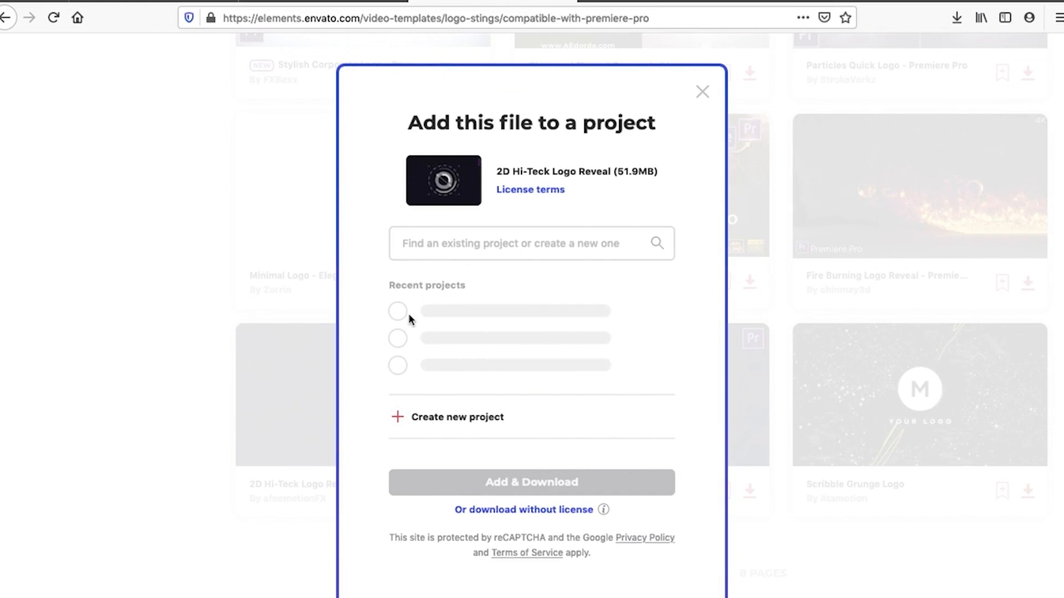
left_click(399, 311)
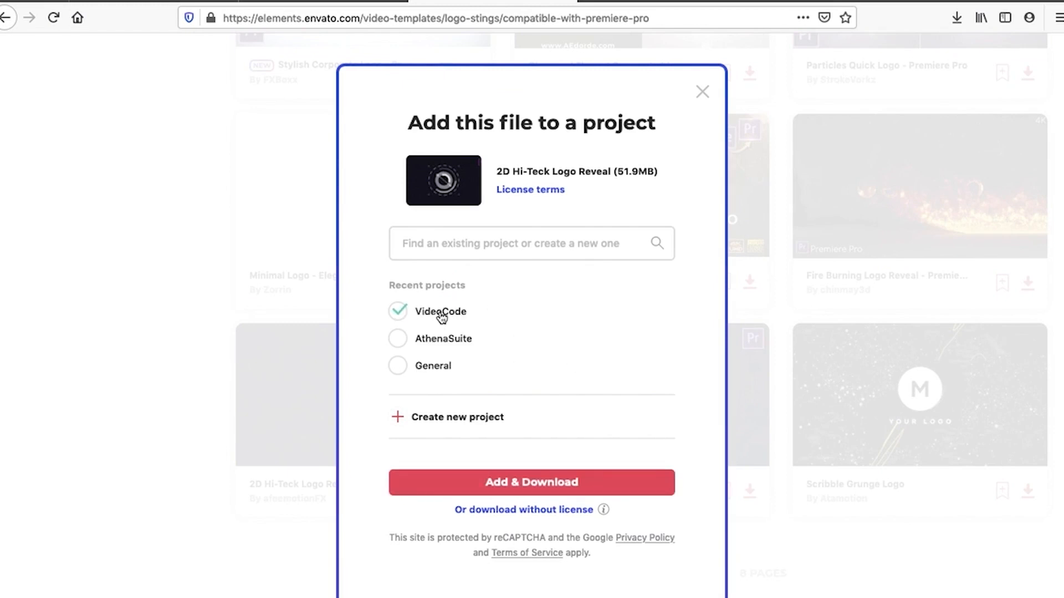
left_click(703, 91)
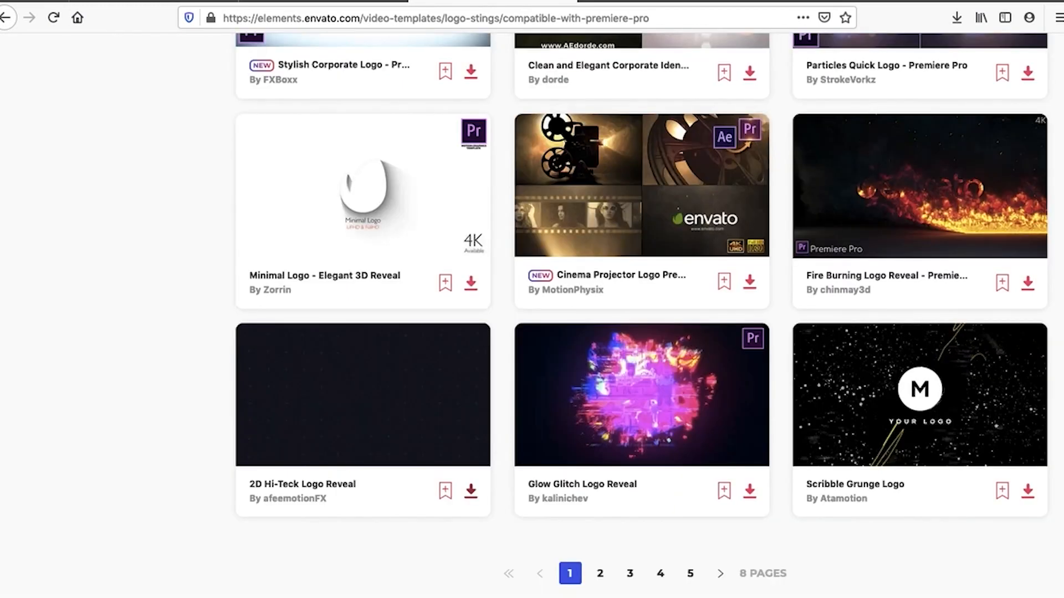
Switch to Premiere Pro and import the entire 2D Hi-Teck Logo Reveal (CC 2018) project from the 2D Hi-Teck Logo Reveal folder
left_click(393, 590)
double_click(133, 510)
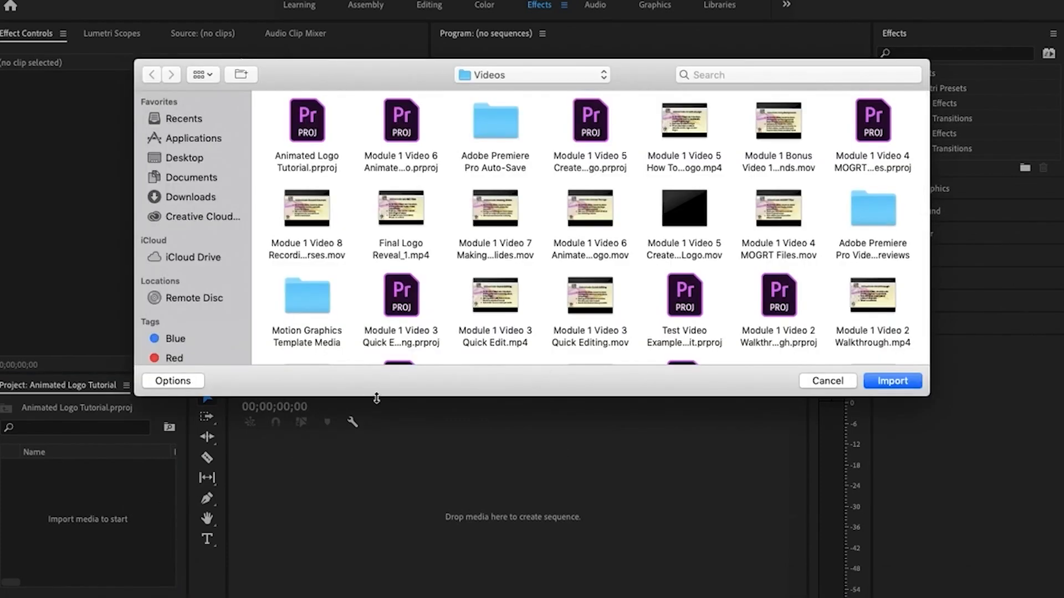
scroll(546, 256, "down", 3)
scroll(546, 256, "up", 3)
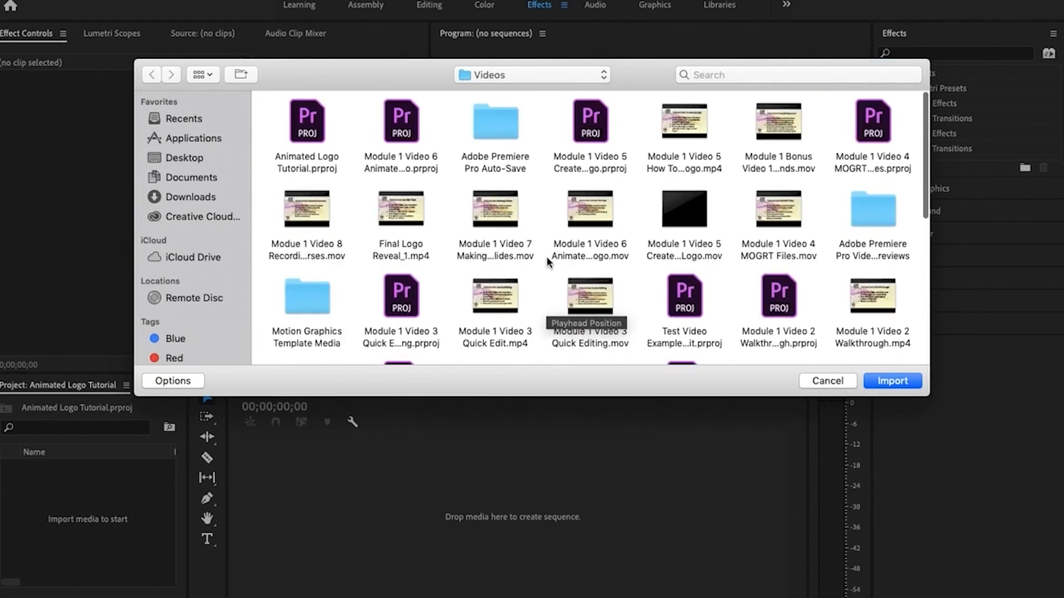
scroll(547, 256, "down", 10)
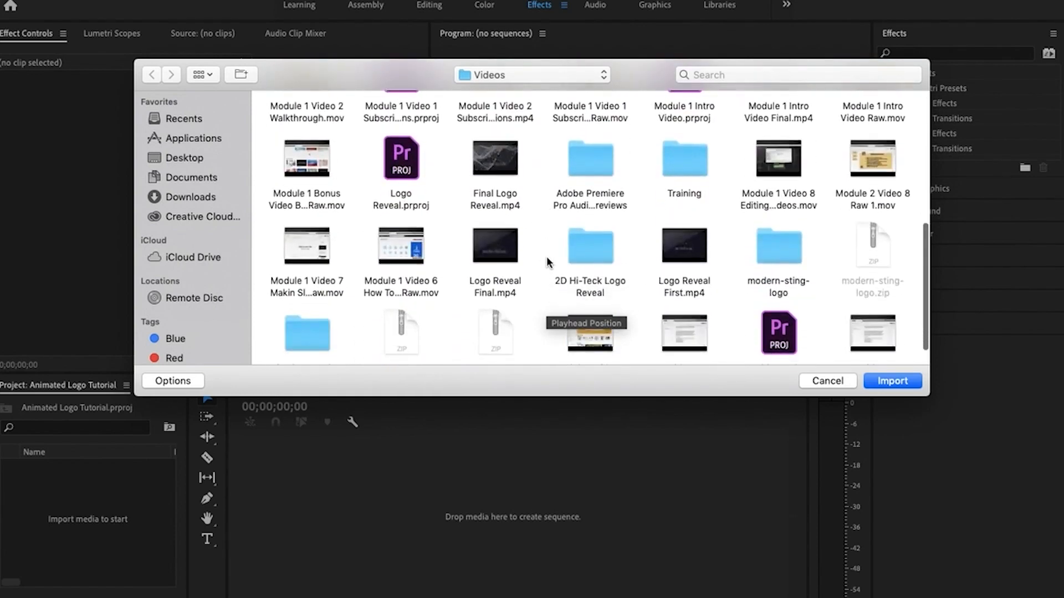
scroll(546, 256, "down", 3)
double_click(597, 229)
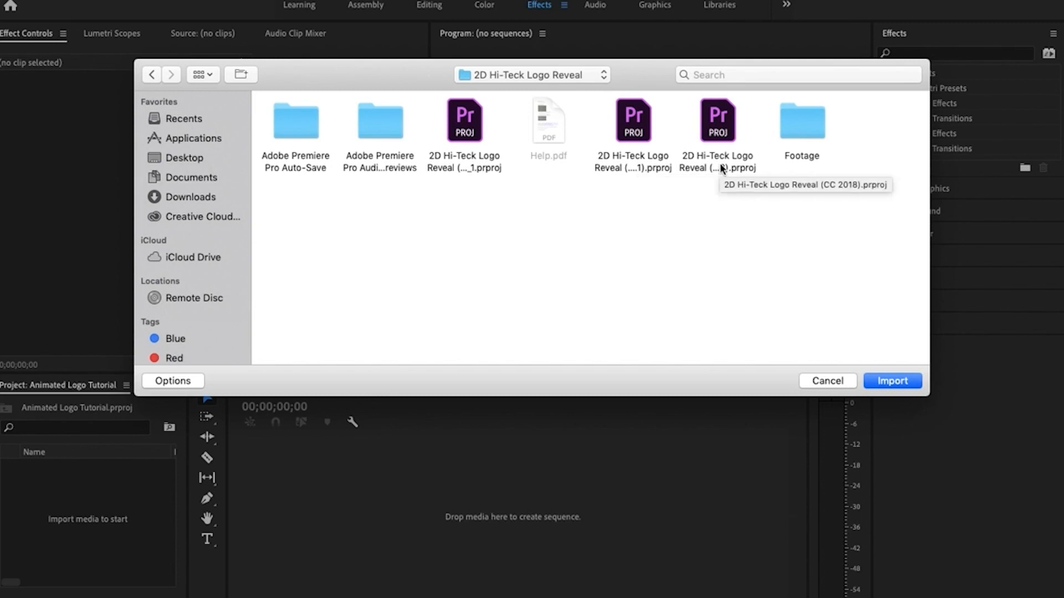
double_click(719, 133)
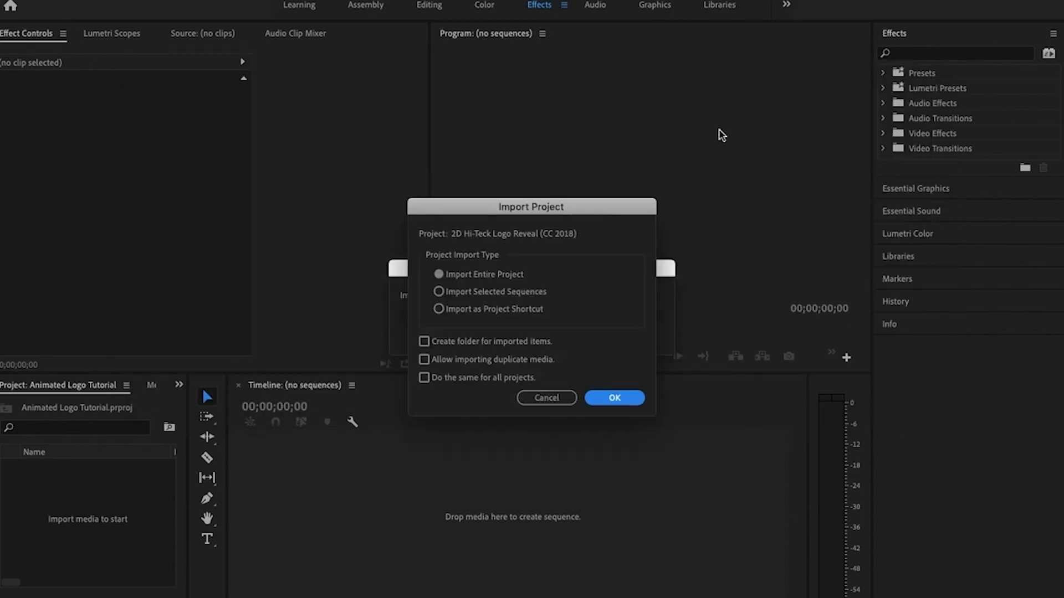
left_click(610, 398)
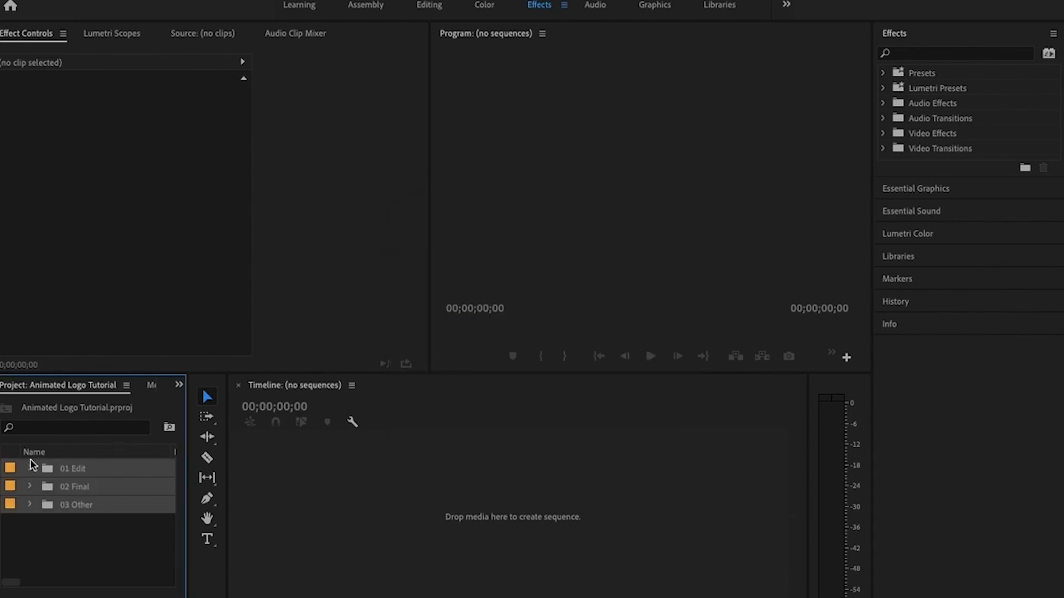
Switch to Finder and open the 2D Hi-Teck Logo Reveal folder within the VideoCode videos in Documents
left_click(30, 470)
left_click(30, 470)
left_click(541, 596)
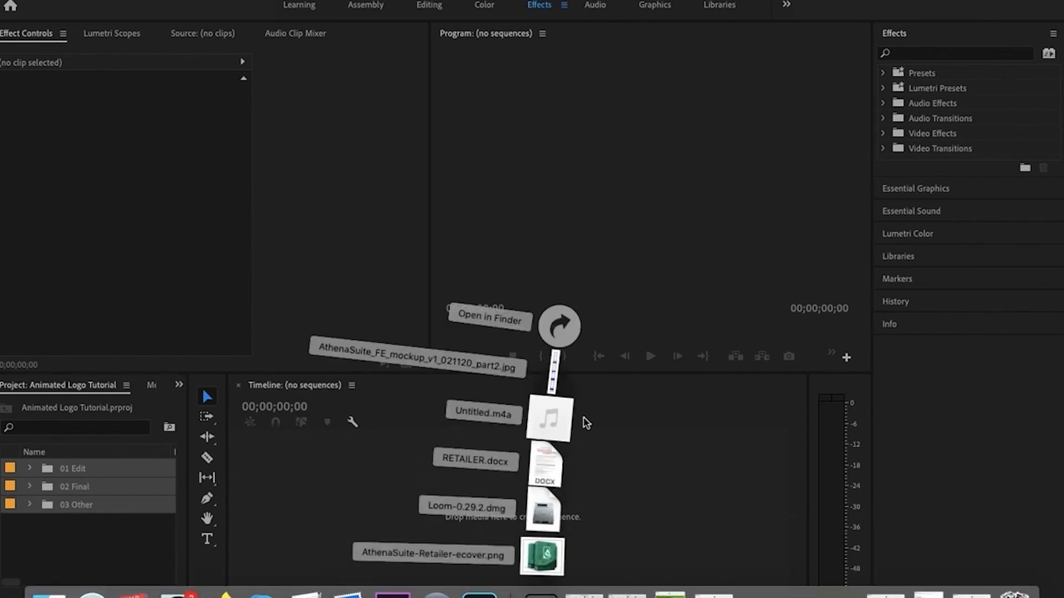
left_click(568, 326)
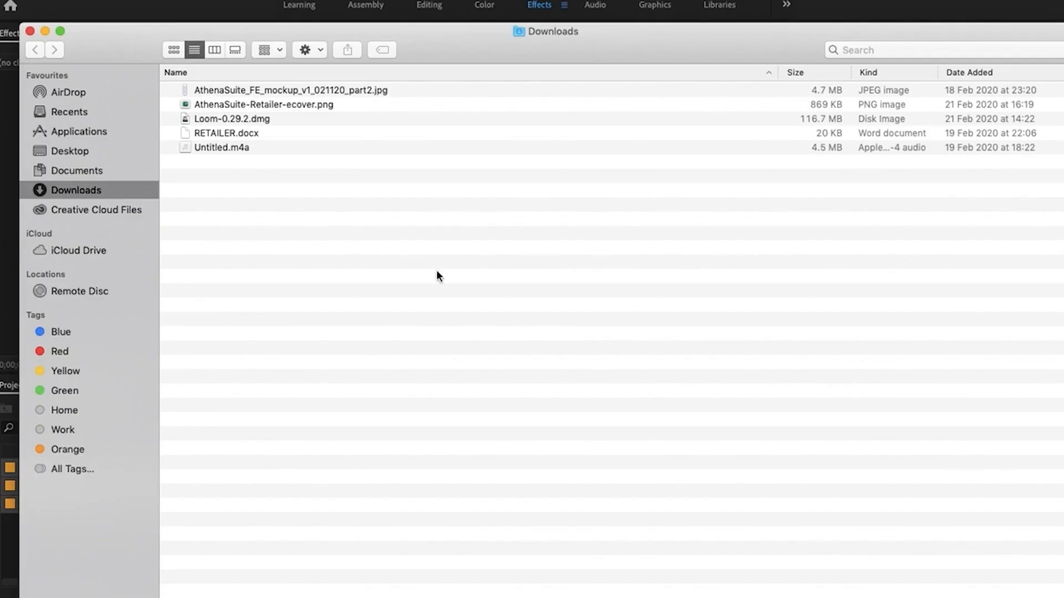
left_click(114, 172)
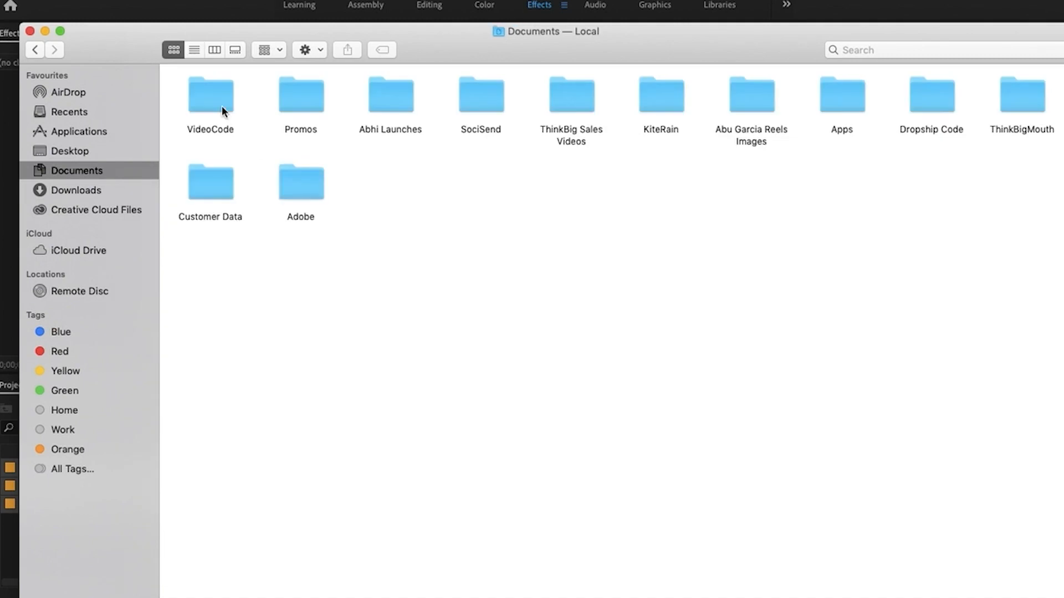
double_click(222, 110)
double_click(272, 106)
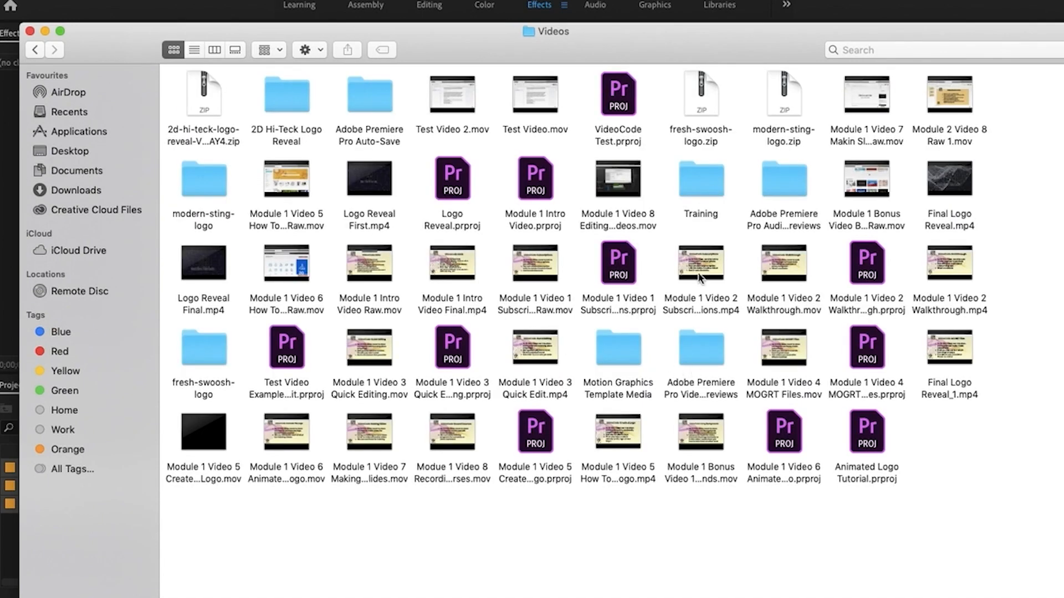
mouse_move(212, 269)
double_click(303, 101)
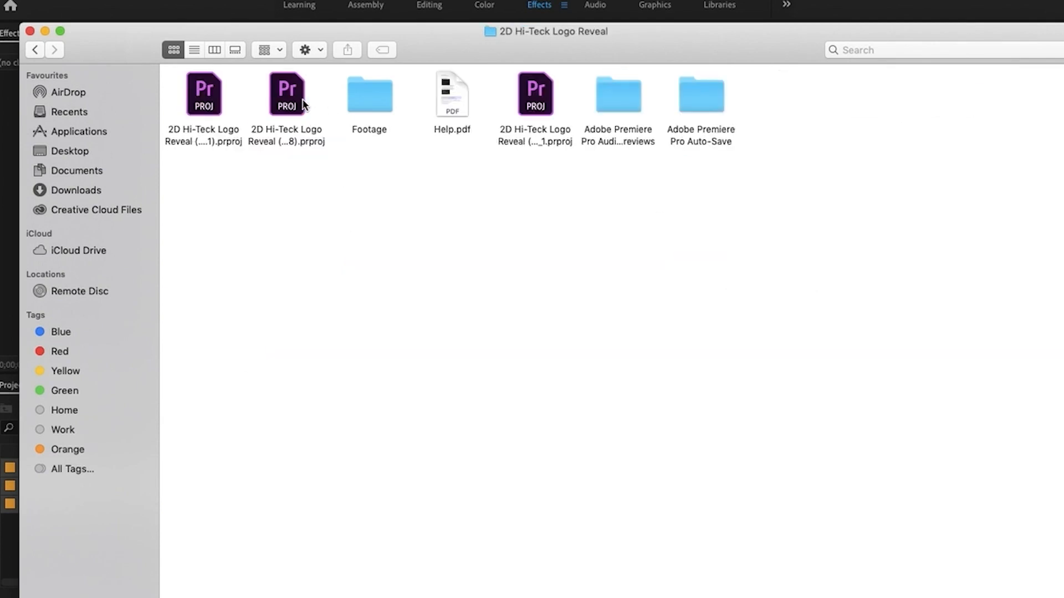
Open Help.pdf from the template folder and read its customization instructions
left_click(447, 105)
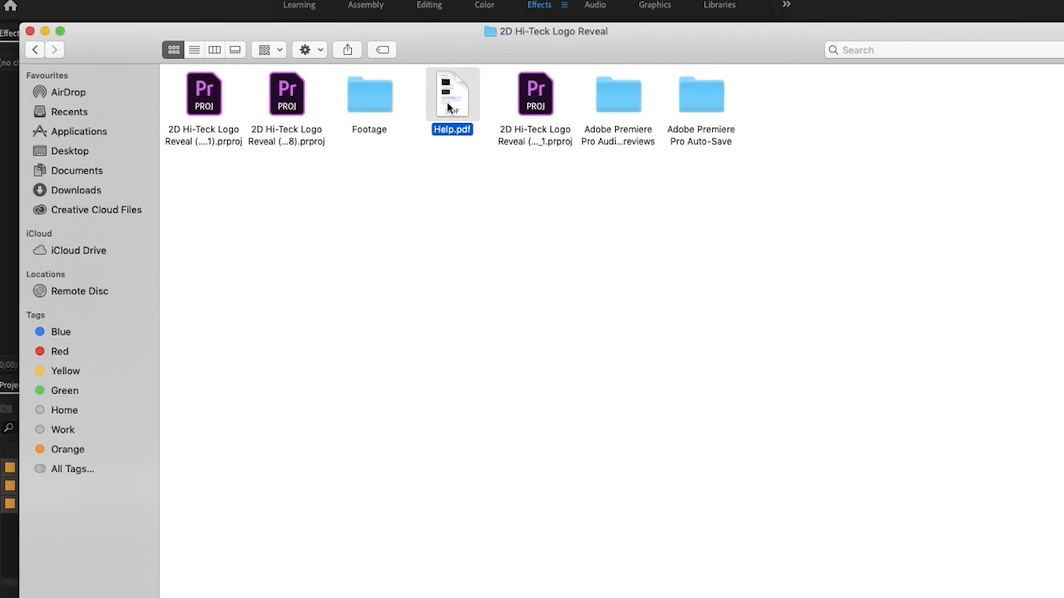
double_click(447, 102)
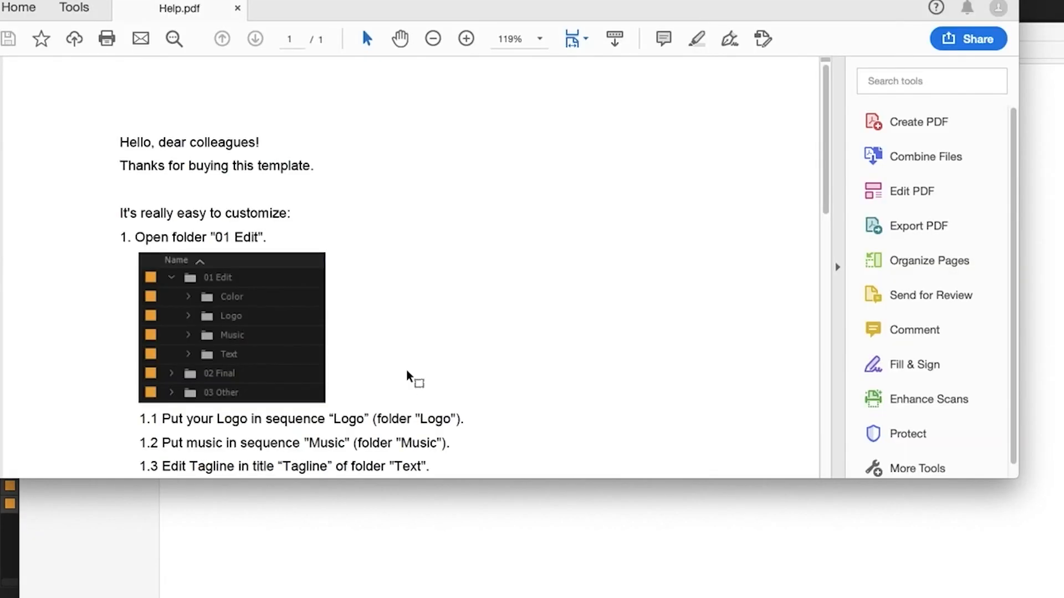
scroll(408, 370, "down", 2)
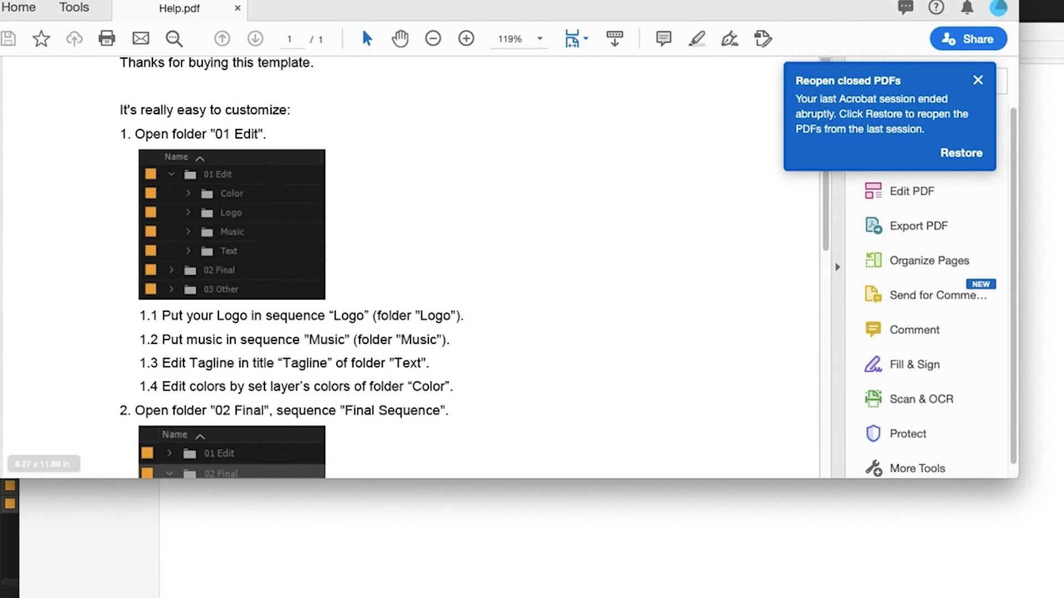
Return to Premiere Pro and open the Logo sequence from the Logo folder inside 01 Edit
left_click(2, 532)
left_click(30, 469)
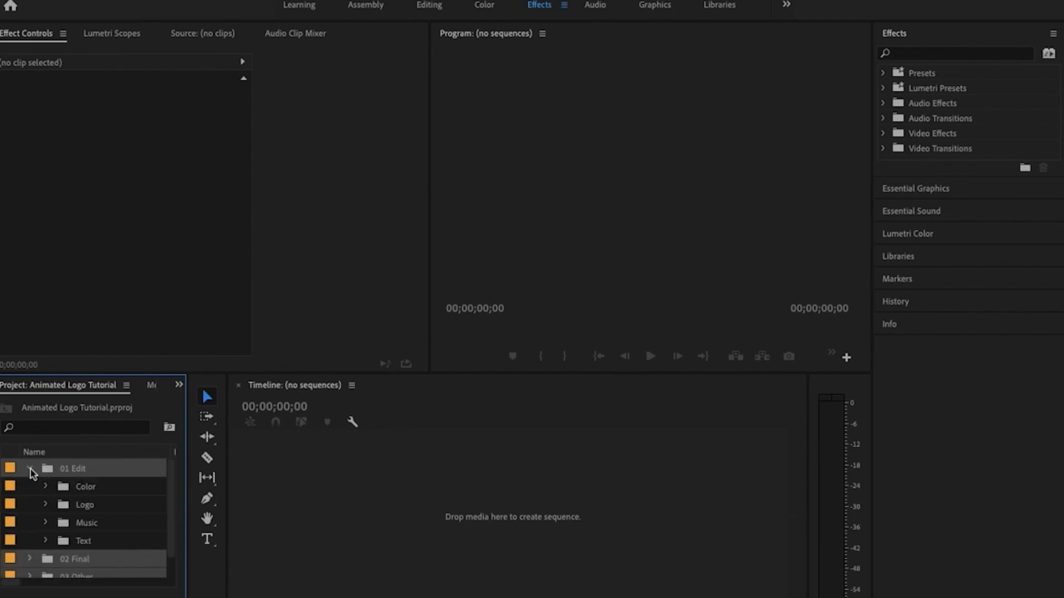
left_click(30, 469)
left_click(74, 542)
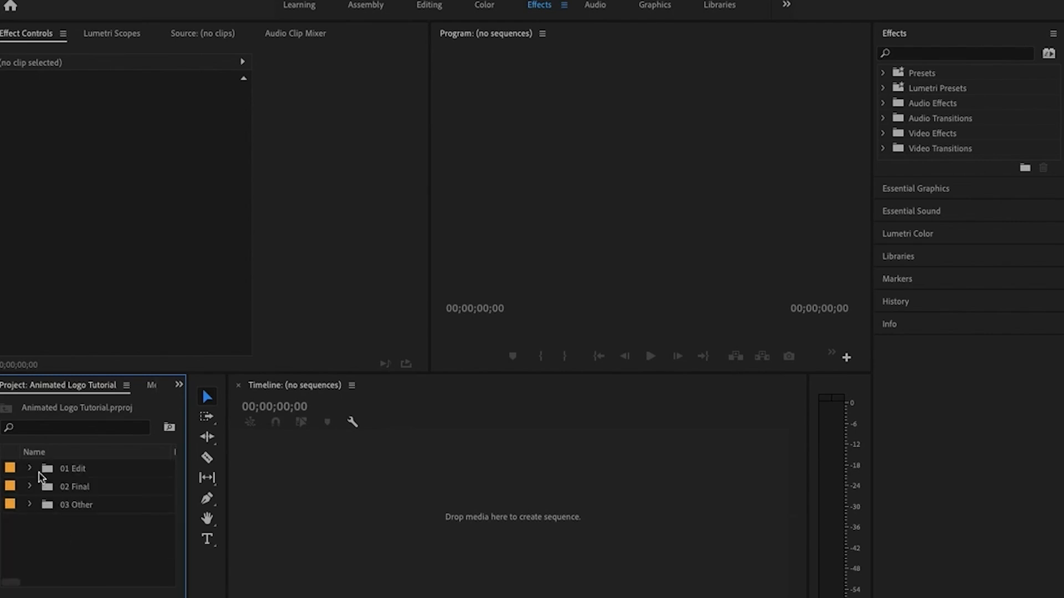
left_click(30, 468)
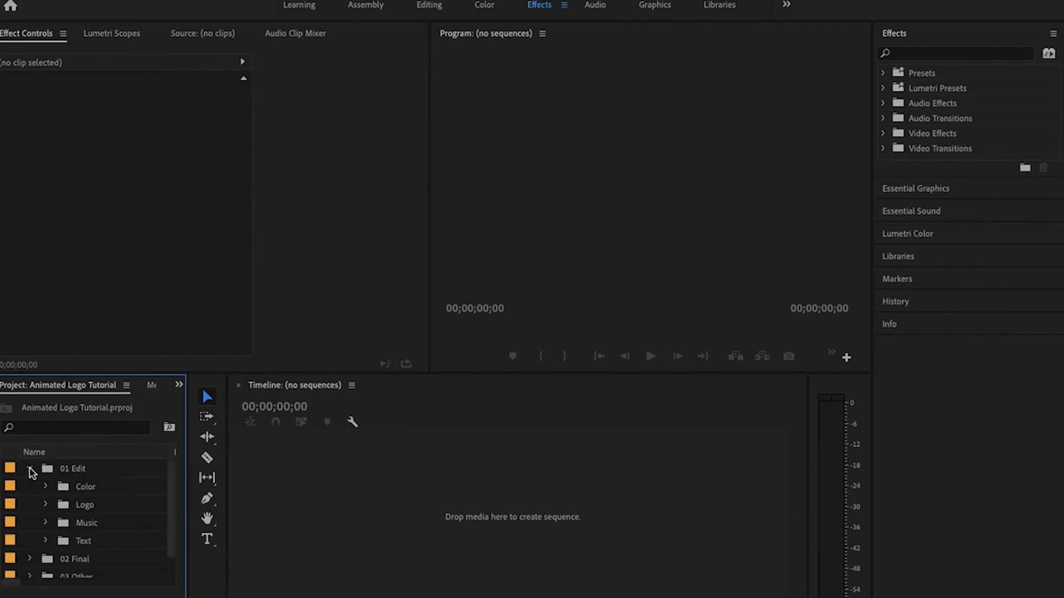
left_click(45, 506)
left_click(80, 527)
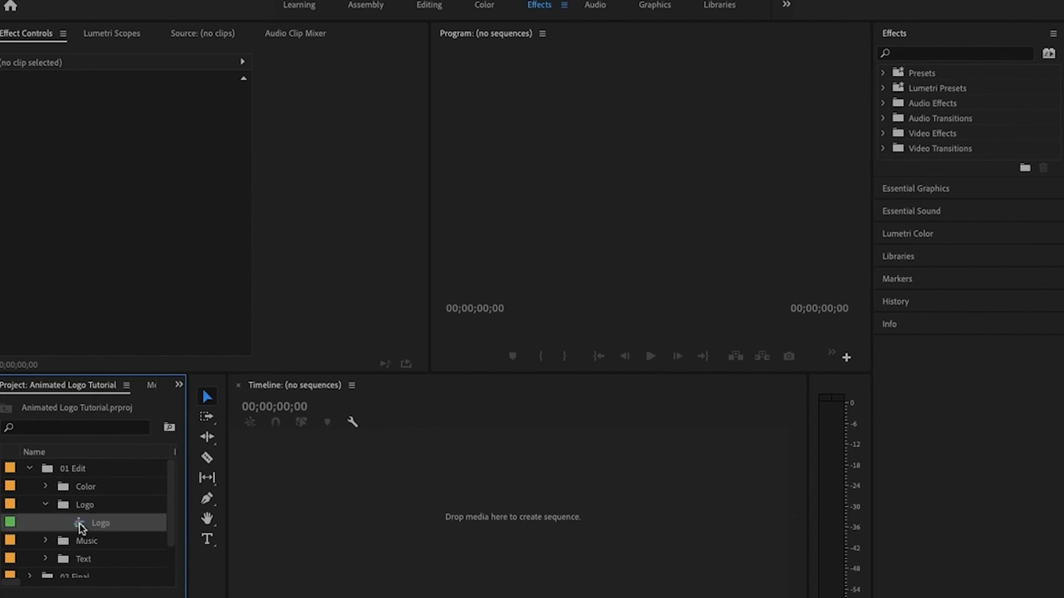
double_click(80, 526)
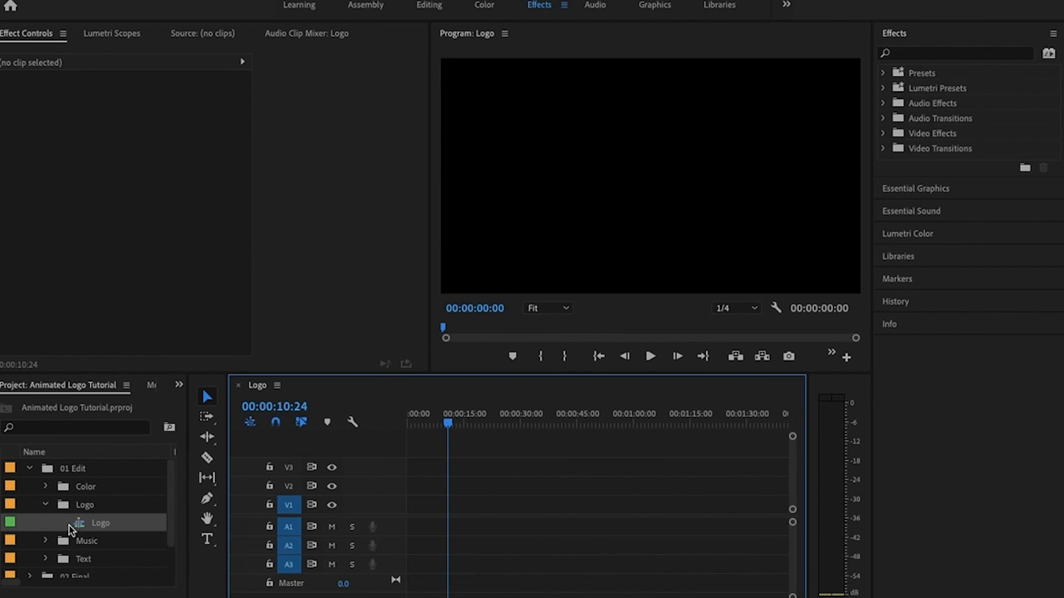
Import Transparent Logo.png from the VideoCode Images folder and place it on track V1 at the start of the Logo sequence
scroll(95, 542, "down", 2)
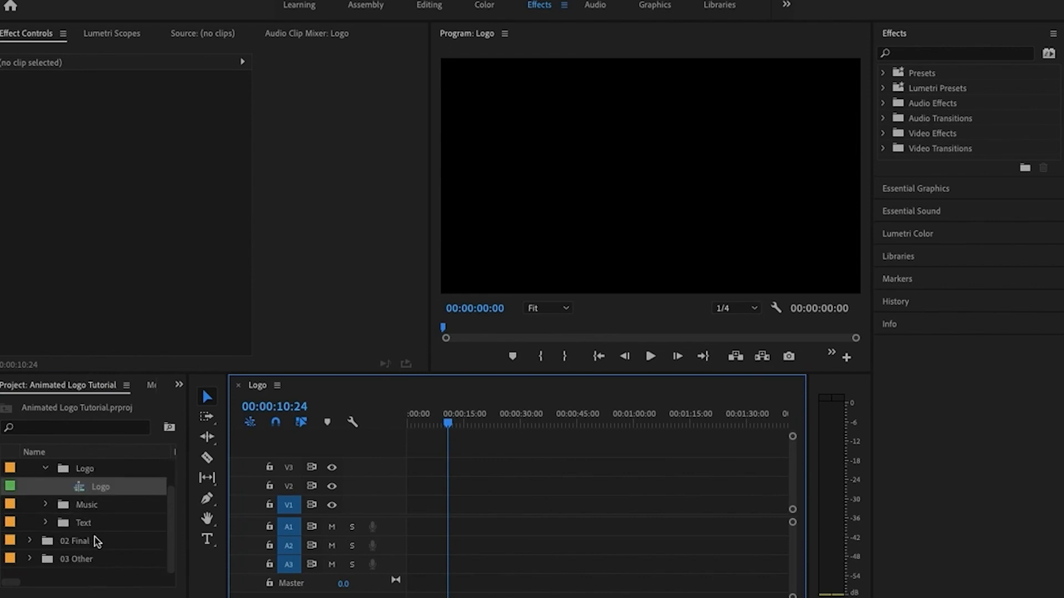
left_click(97, 577)
double_click(95, 577)
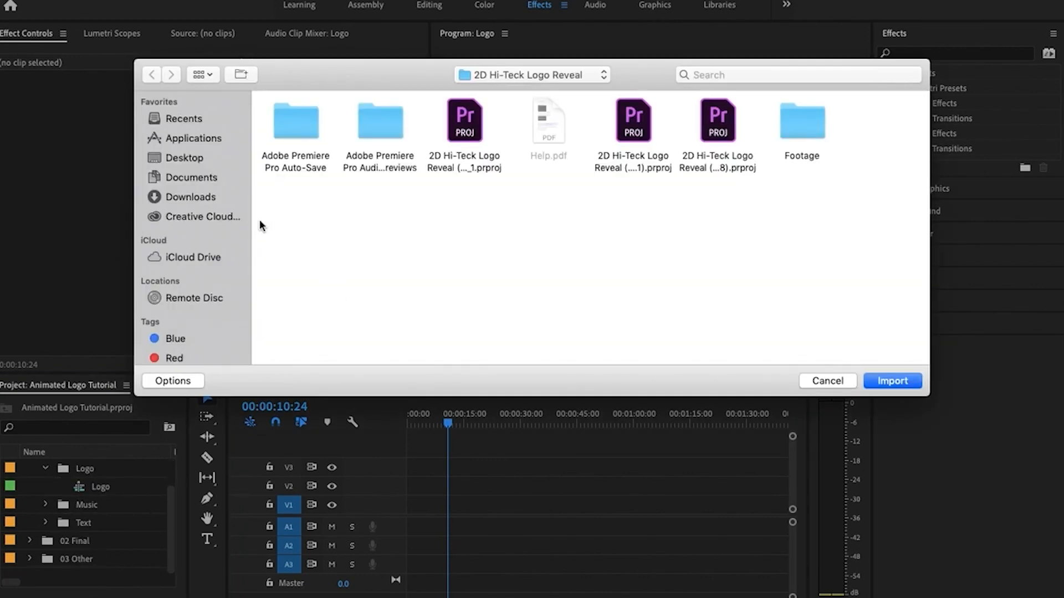
left_click(199, 181)
double_click(313, 132)
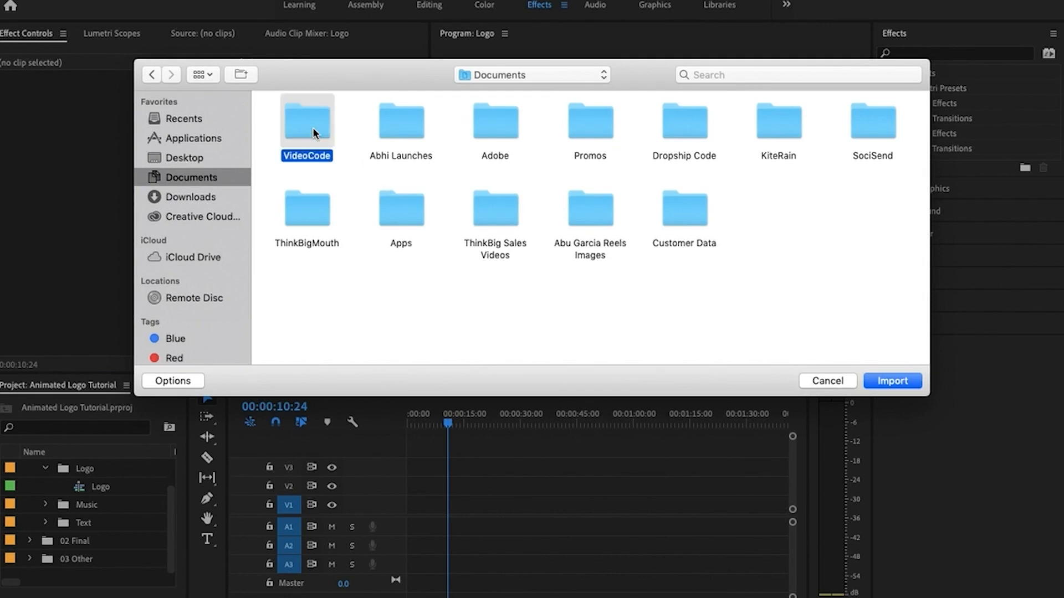
double_click(371, 120)
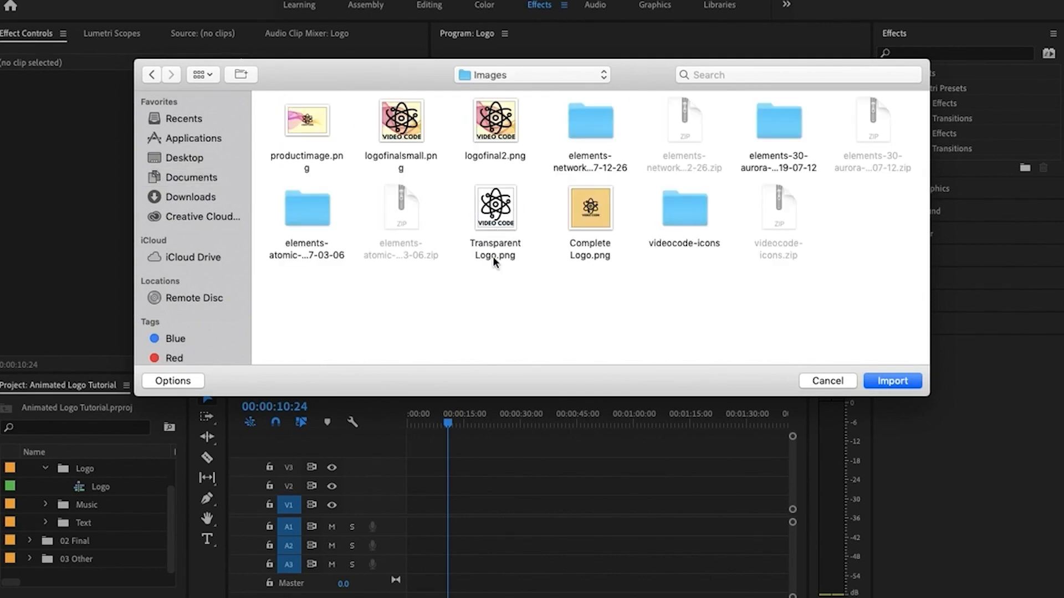
double_click(496, 213)
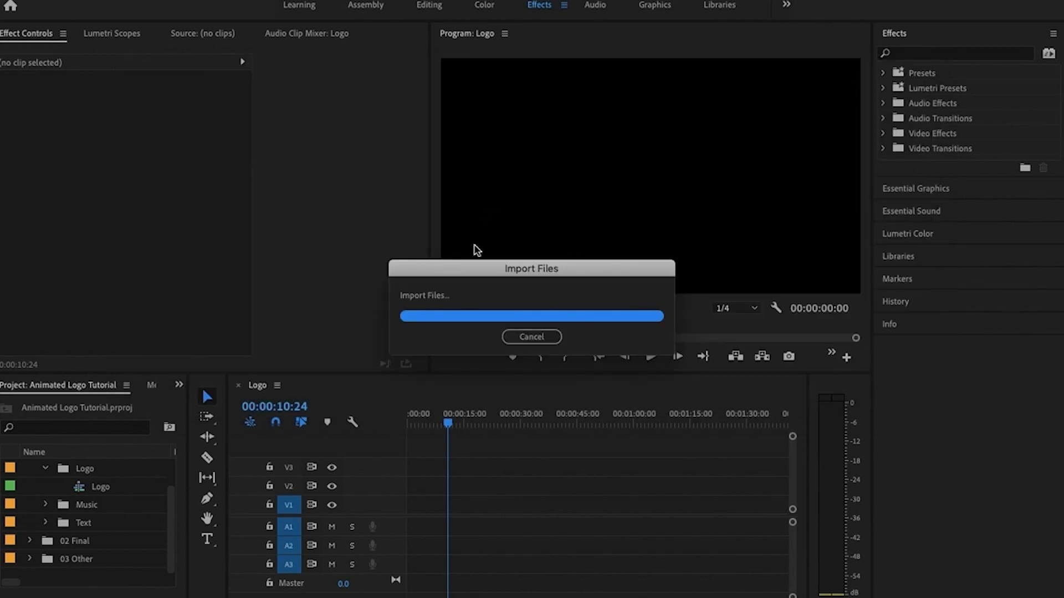
left_click_drag(49, 561, 411, 512)
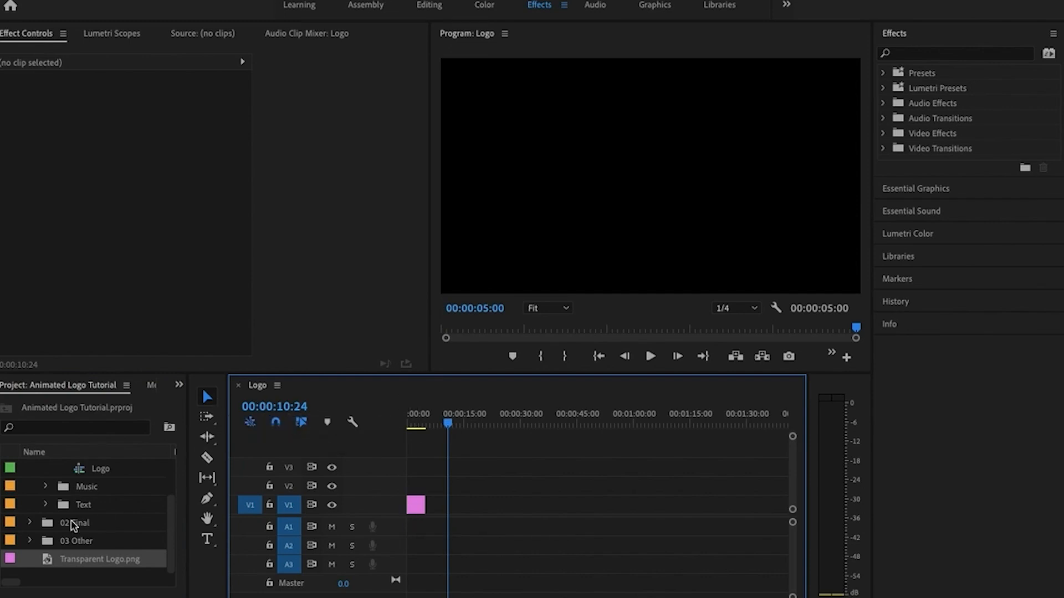
Collapse the Logo bin and its parent 01 Edit bin in the project
scroll(72, 526, "up", 2)
left_click(46, 487)
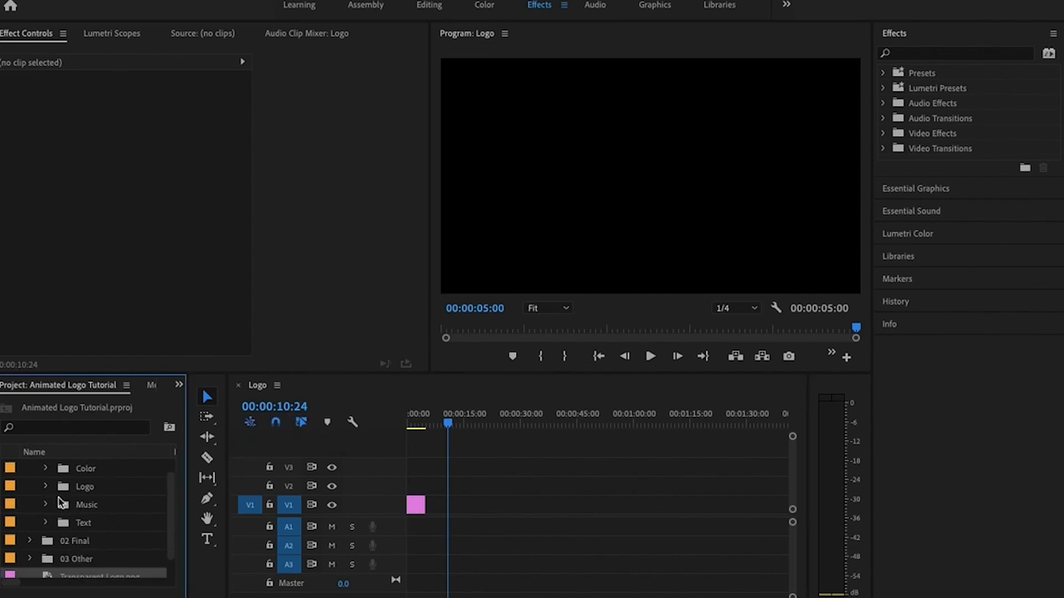
scroll(121, 535, "down", 1)
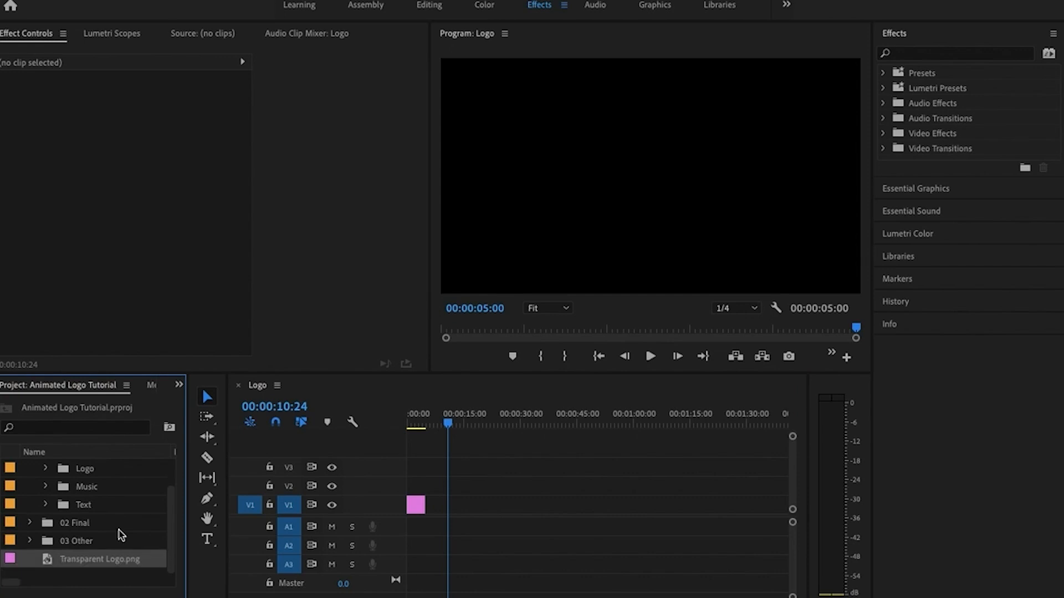
scroll(121, 535, "up", 2)
left_click(30, 468)
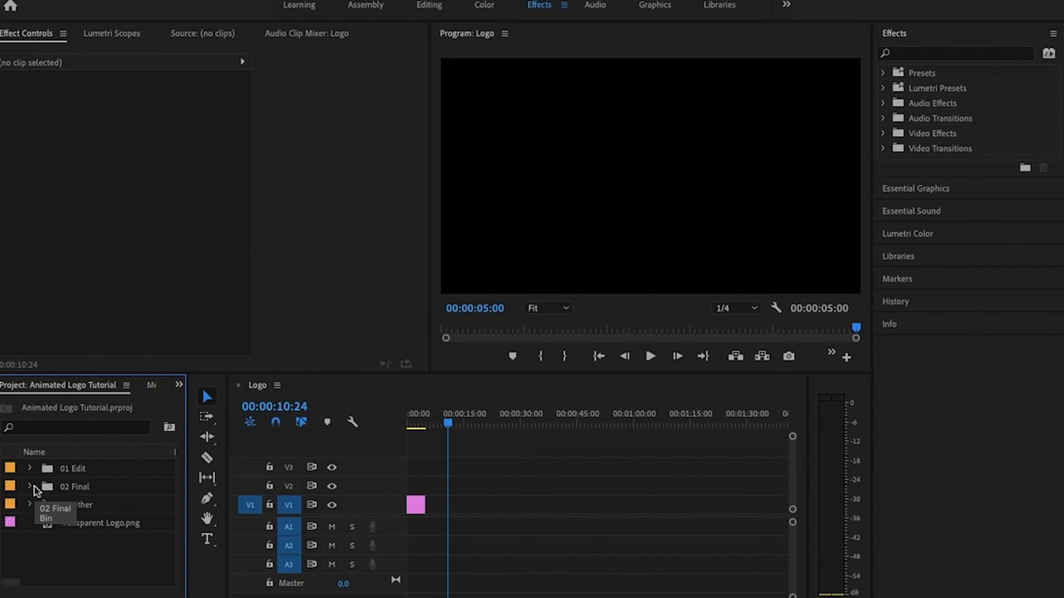
mouse_move(460, 597)
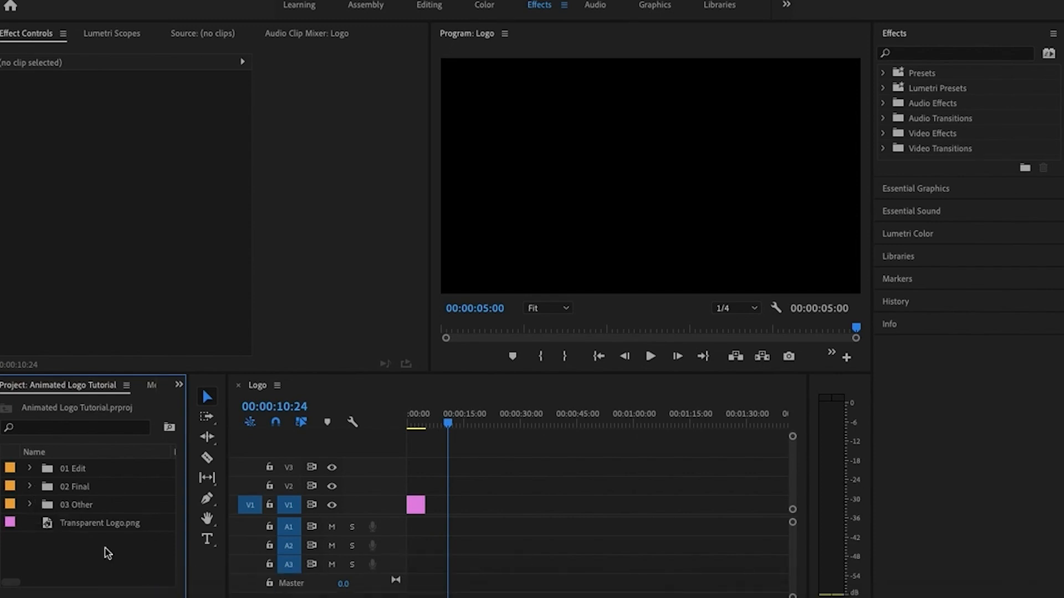
Examine the Sequences bin inside 03 Other and the sub-bins of 01 Edit, leaving both parent bins collapsed
left_click(30, 505)
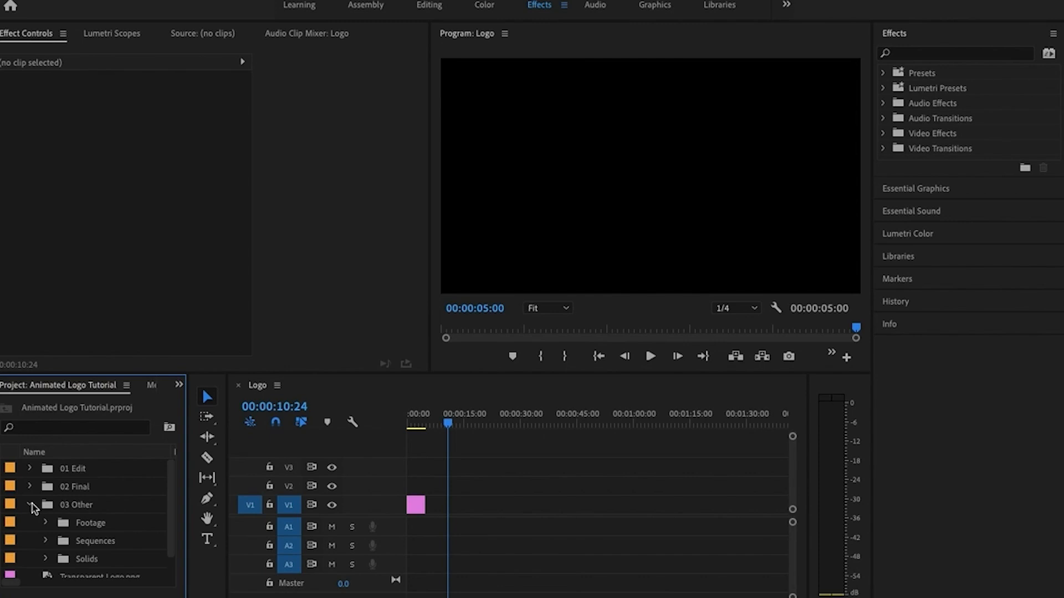
left_click(45, 541)
scroll(46, 540, "down", 2)
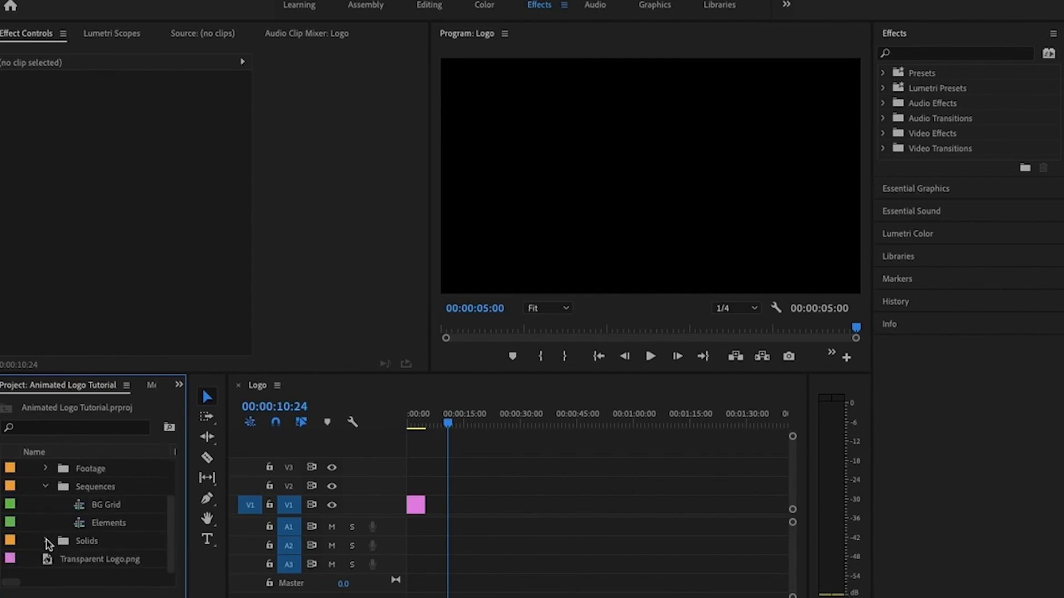
scroll(49, 545, "up", 3)
left_click(30, 504)
left_click(30, 469)
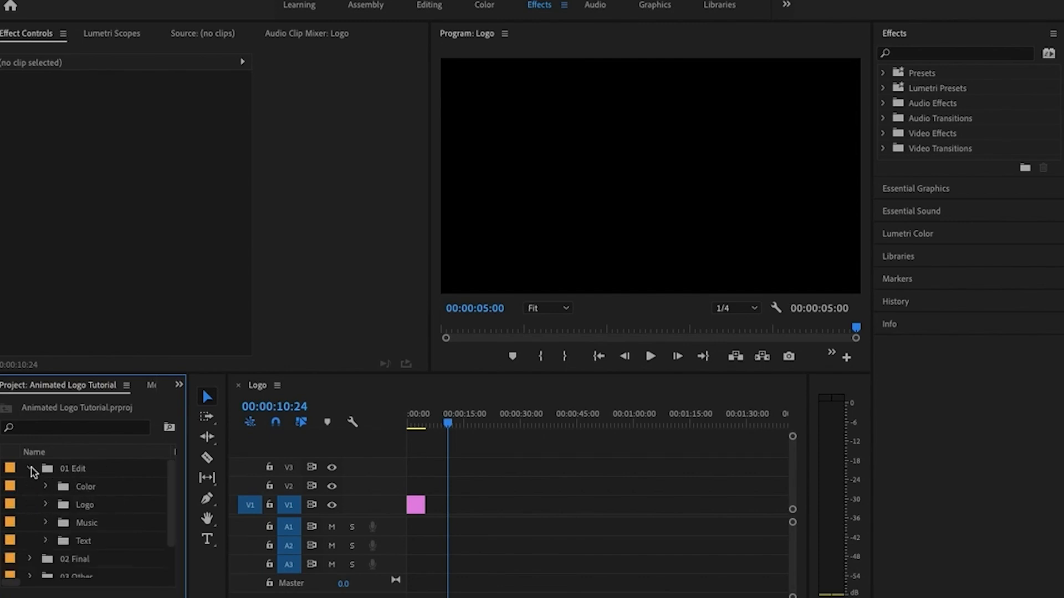
left_click(31, 469)
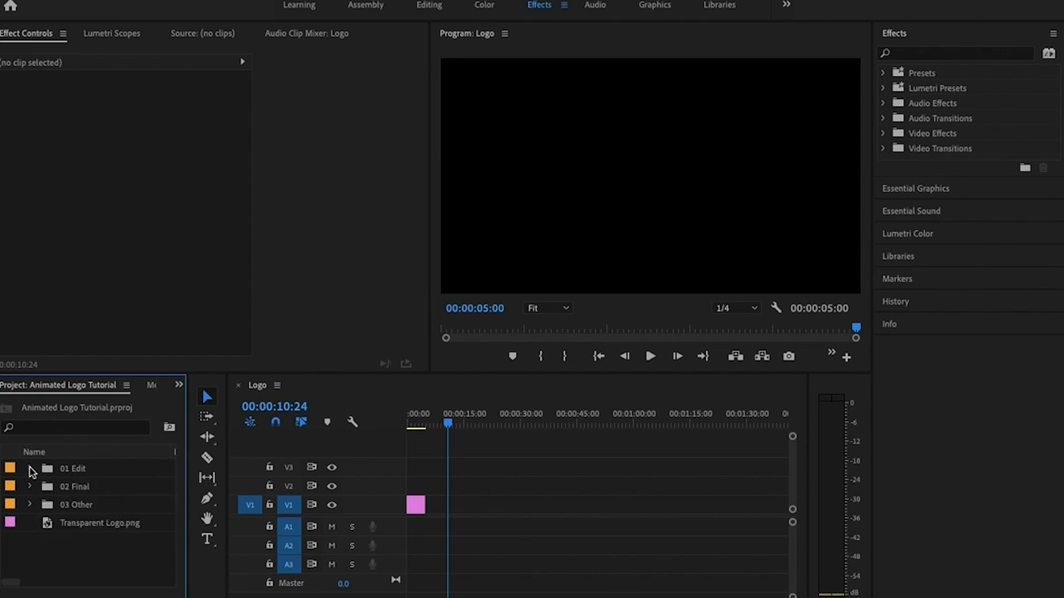
Switch to Help.pdf in Acrobat and reread the instructions for the 01 Edit and 02 Final folders
left_click(504, 586)
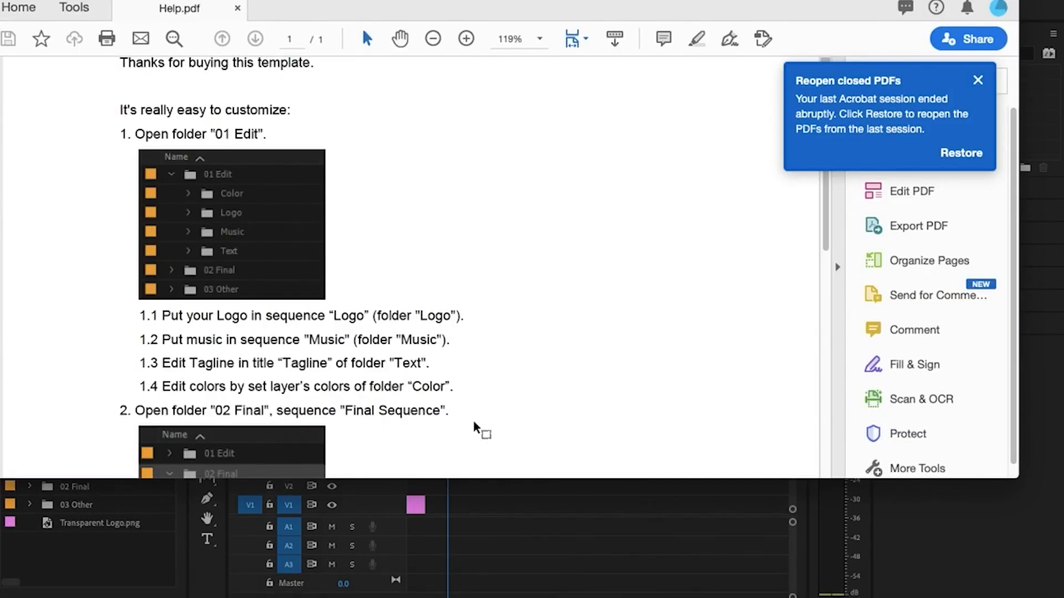
scroll(341, 235, "up", 2)
scroll(340, 237, "down", 4)
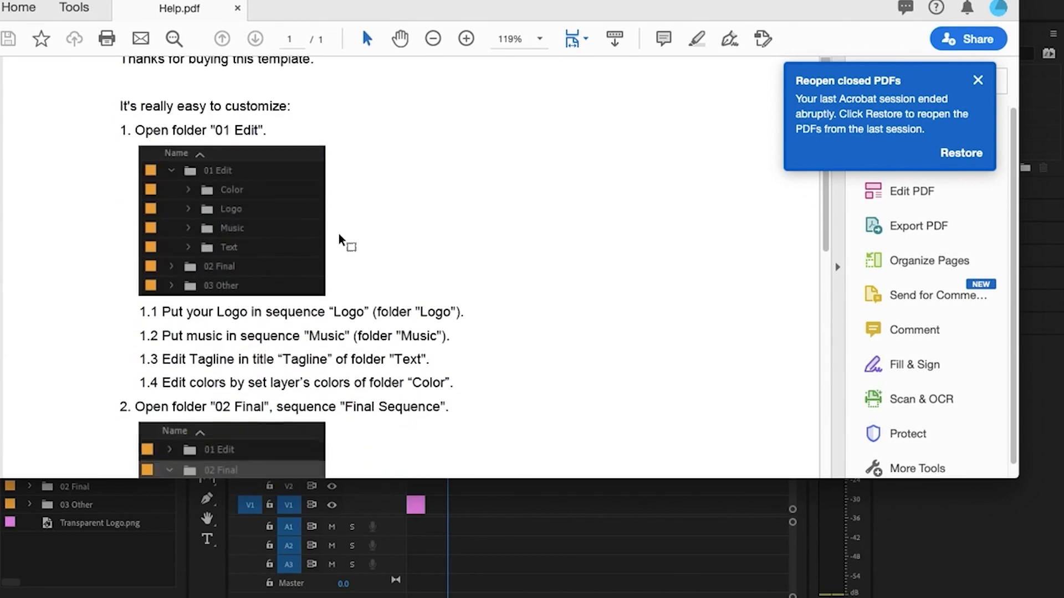
scroll(340, 239, "down", 3)
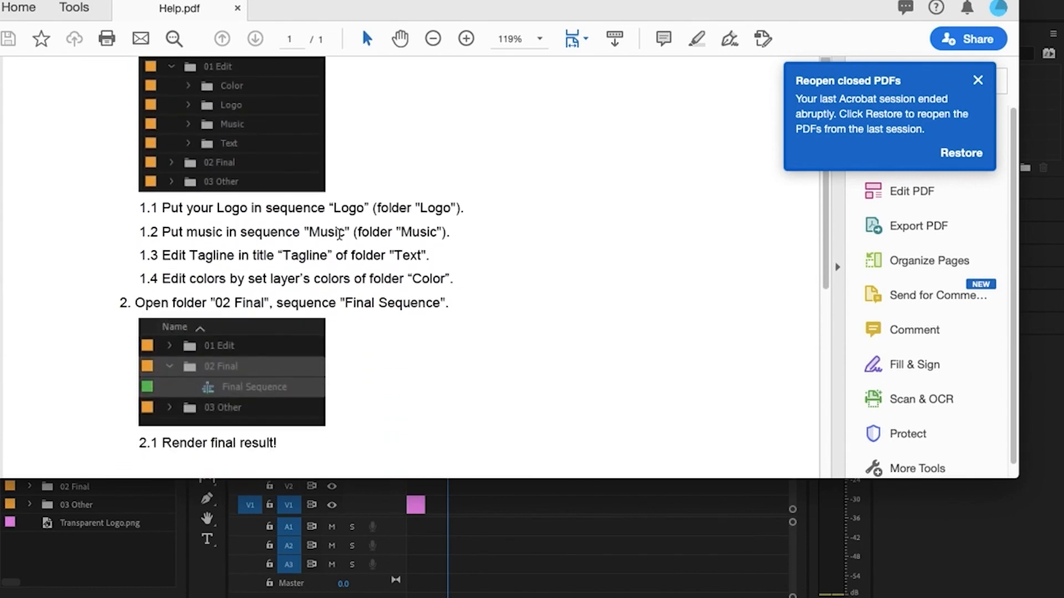
scroll(340, 235, "down", 2)
Return to Premiere Pro, open Final Sequence from the 02 Final bin, and scrub to 00:00:03:29 to preview the logo and tagline
left_click(102, 553)
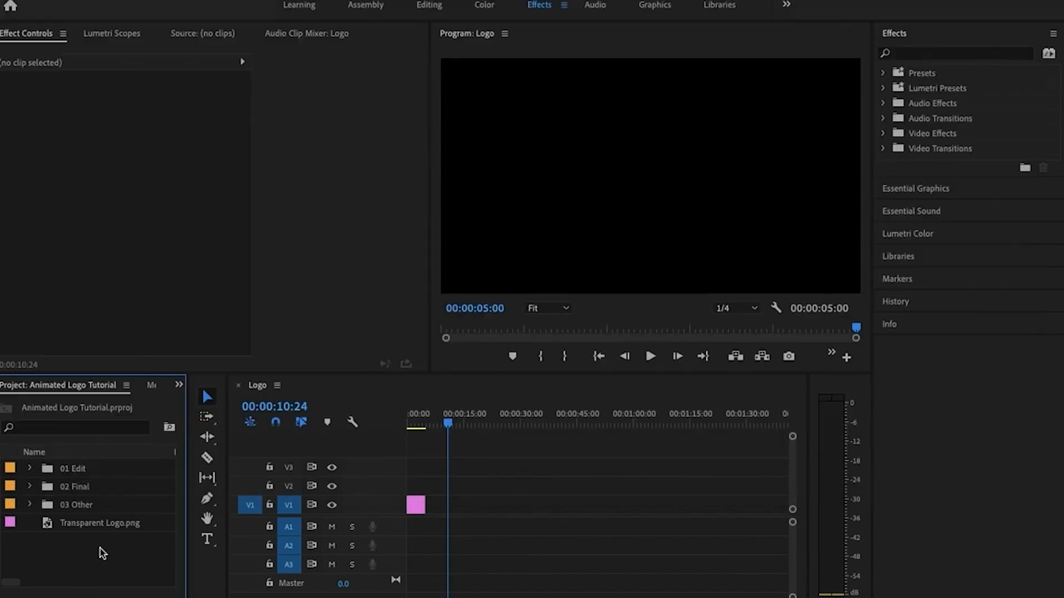
left_click(30, 486)
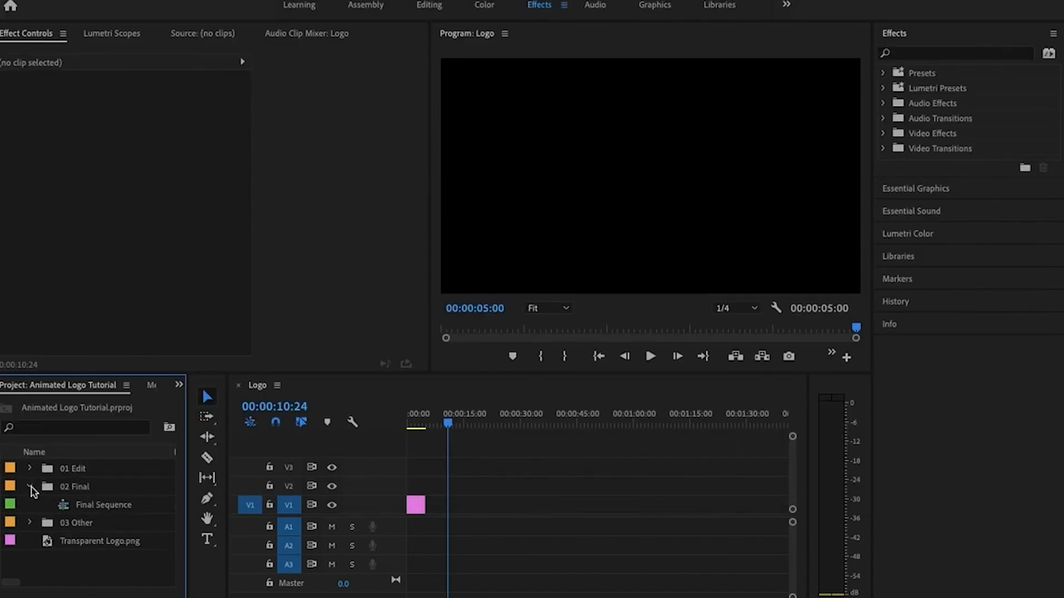
double_click(62, 511)
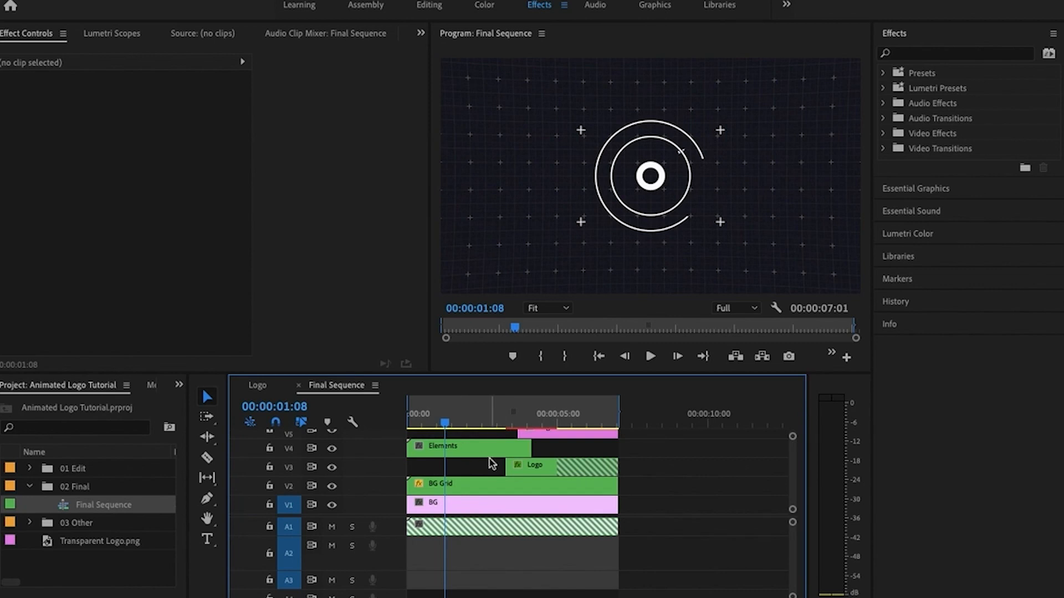
left_click_drag(445, 423, 529, 423)
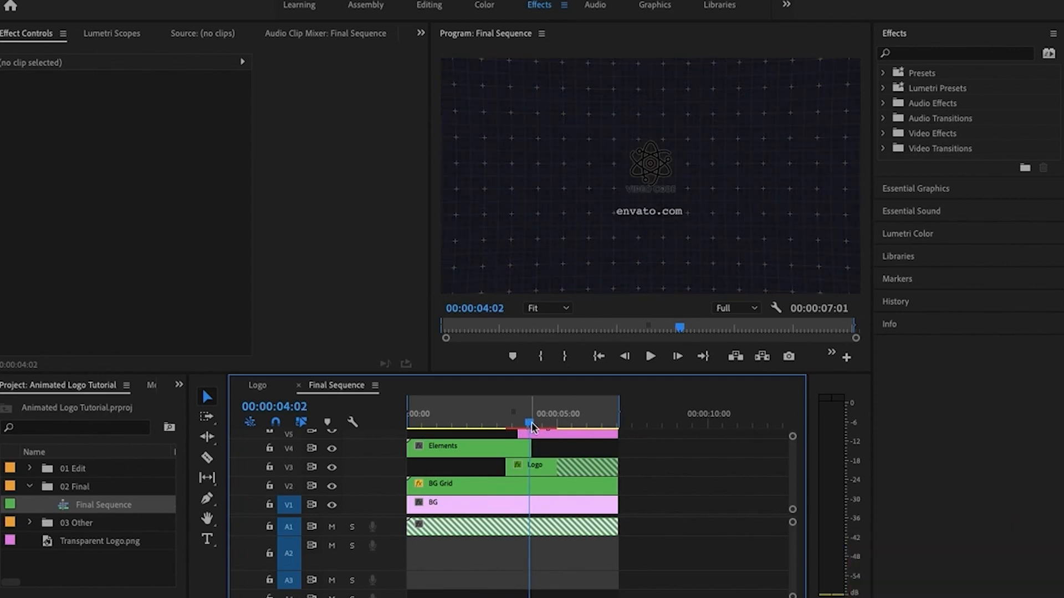
mouse_move(530, 421)
left_mouse_down()
mouse_move(557, 423)
mouse_move(511, 426)
mouse_move(577, 424)
mouse_move(526, 422)
left_mouse_up()
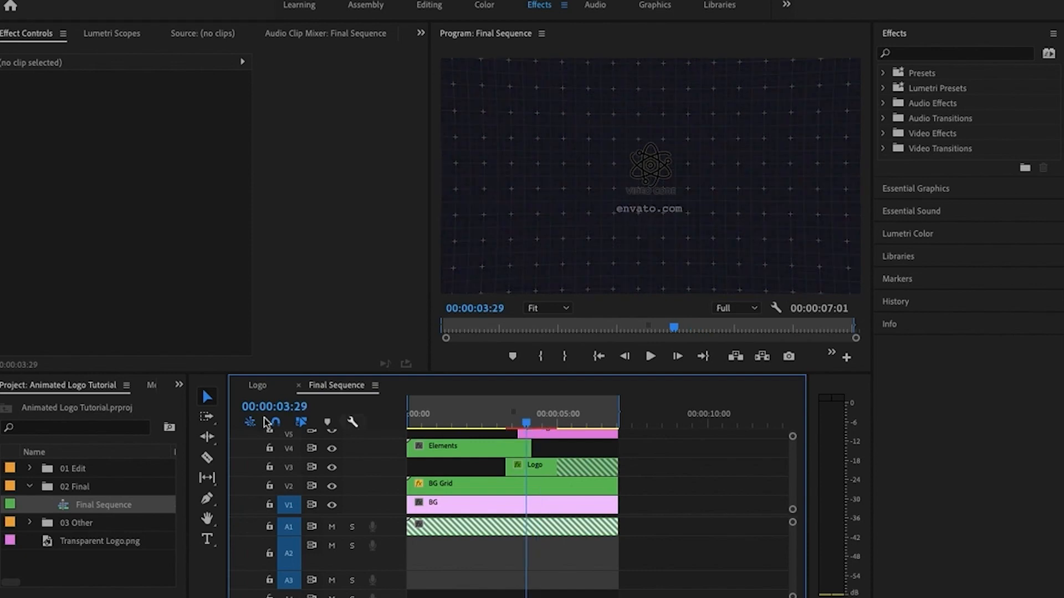
Collapse the 02 Final bin and look over the video and audio tracks of Final Sequence
left_click(25, 487)
left_click(24, 487)
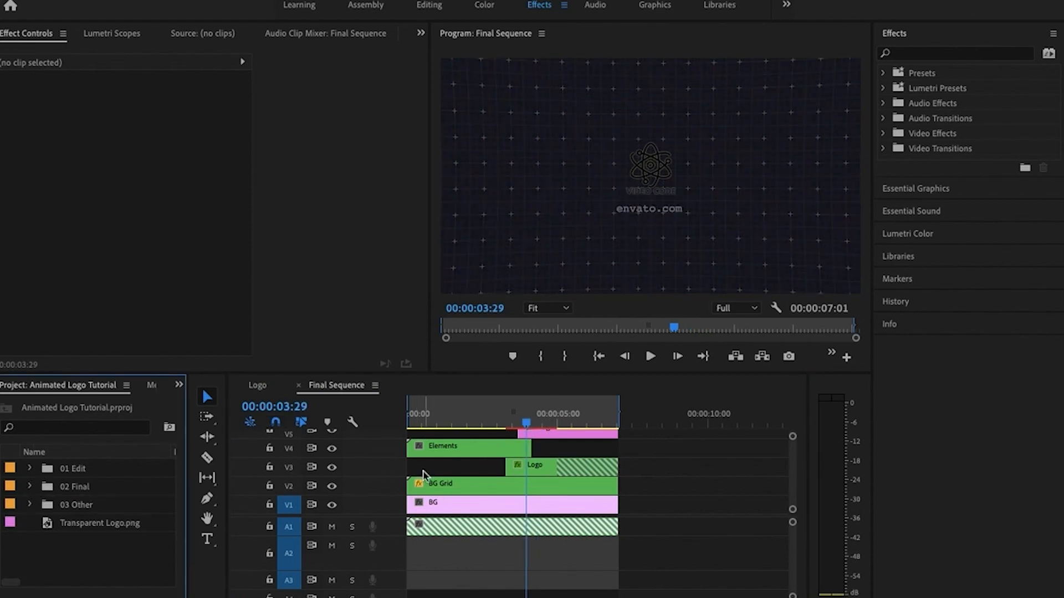
scroll(425, 475, "up", 1)
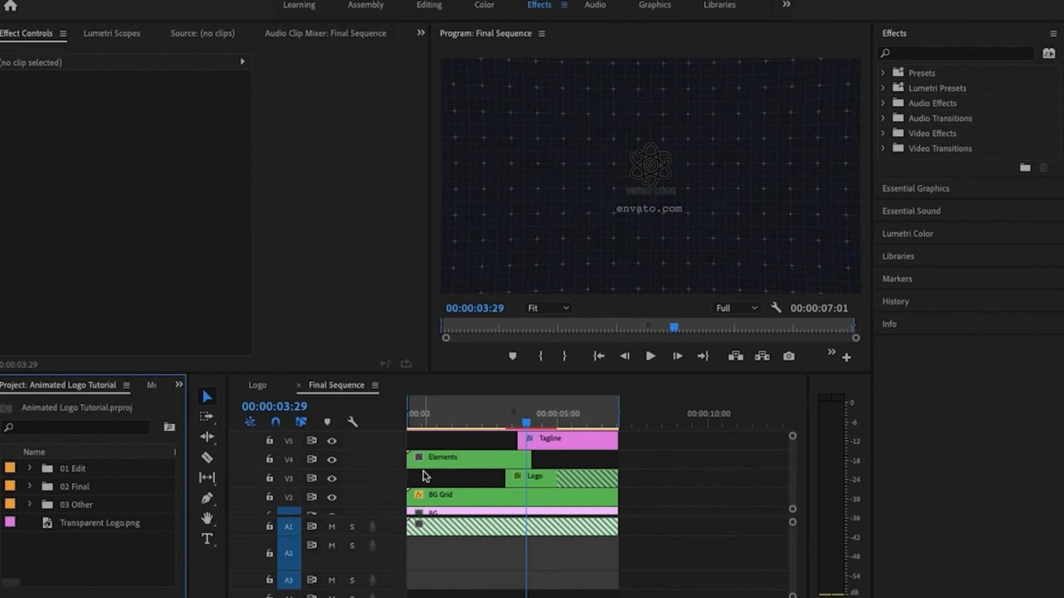
scroll(567, 518, "down", 2)
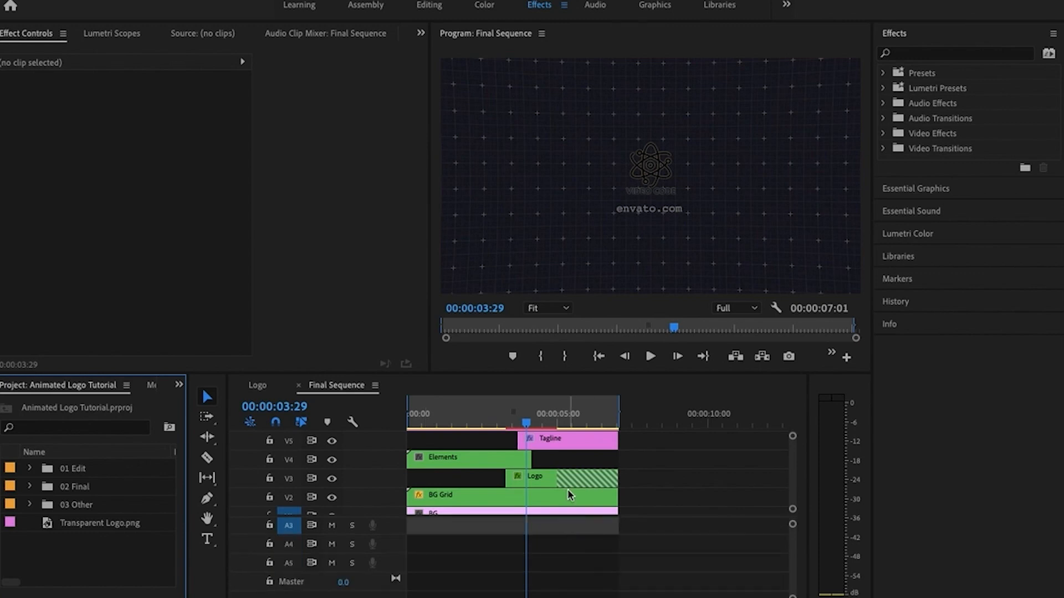
scroll(567, 496, "up", 2)
scroll(565, 540, "up", 2)
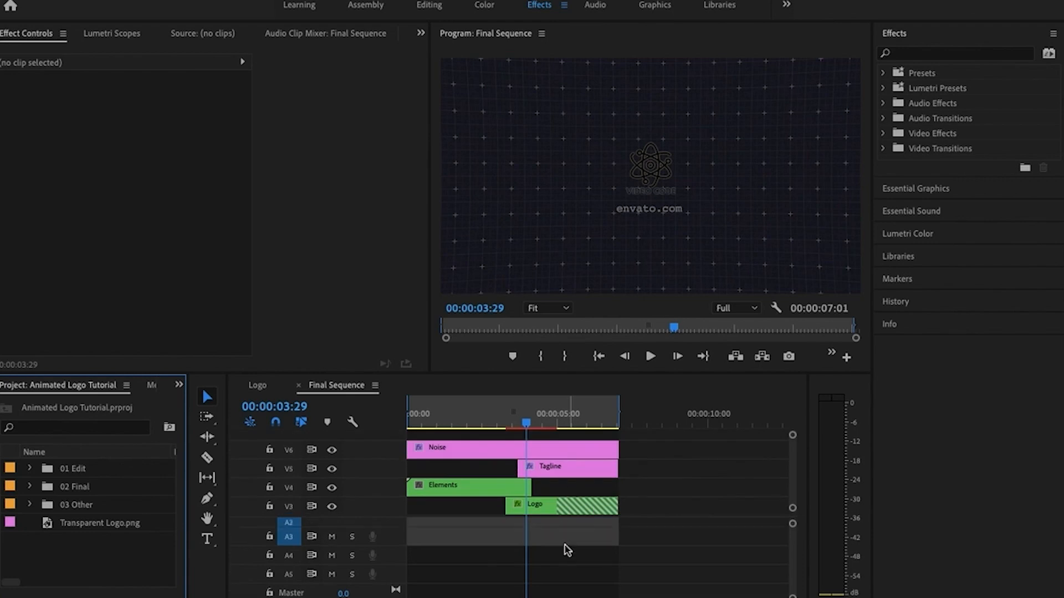
Return the playhead to the start of Final Sequence and expand the Music bin inside 01 Edit
left_click_drag(529, 425, 396, 416)
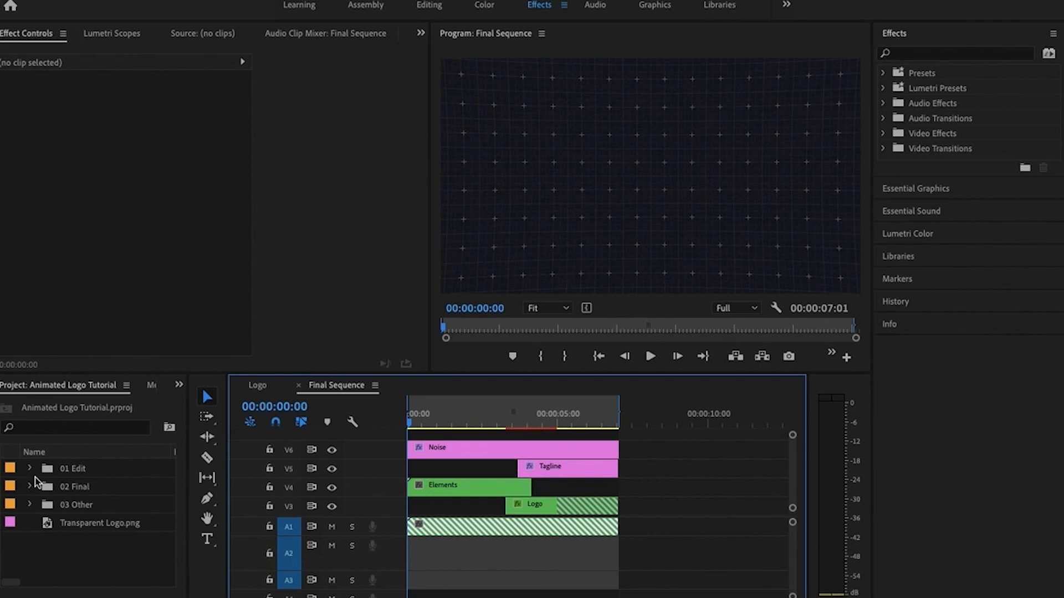
left_click(30, 469)
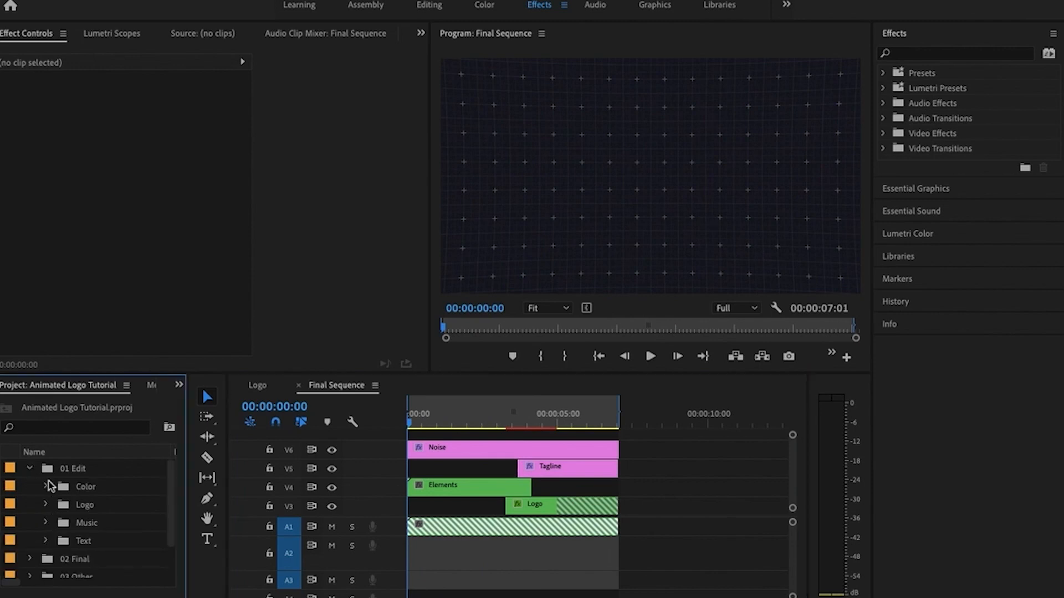
left_click(46, 523)
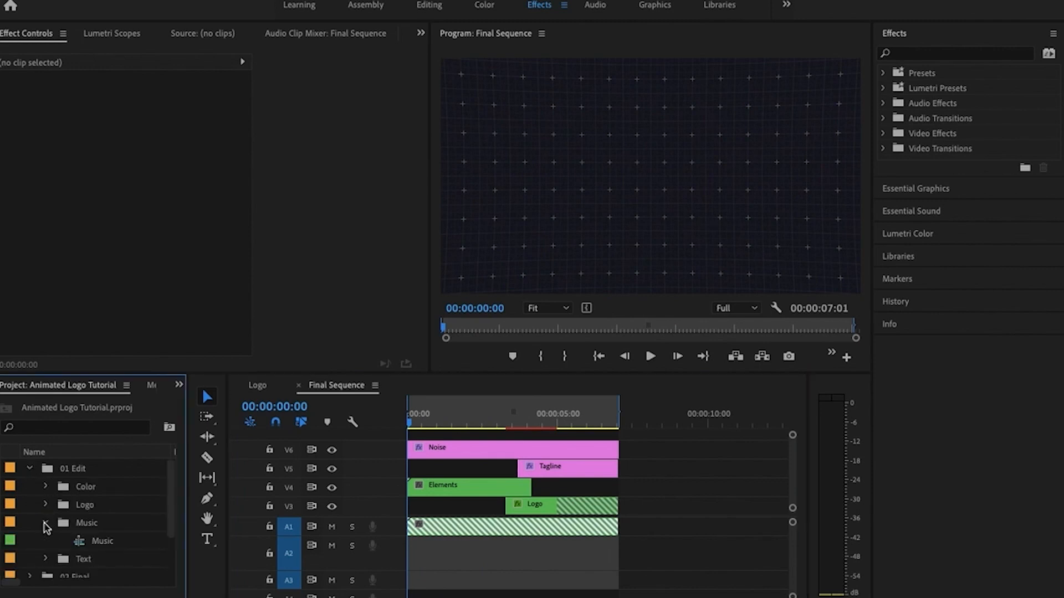
Switch to the browser and browse the Logos & Idents music category on Envato Elements
left_click(211, 594)
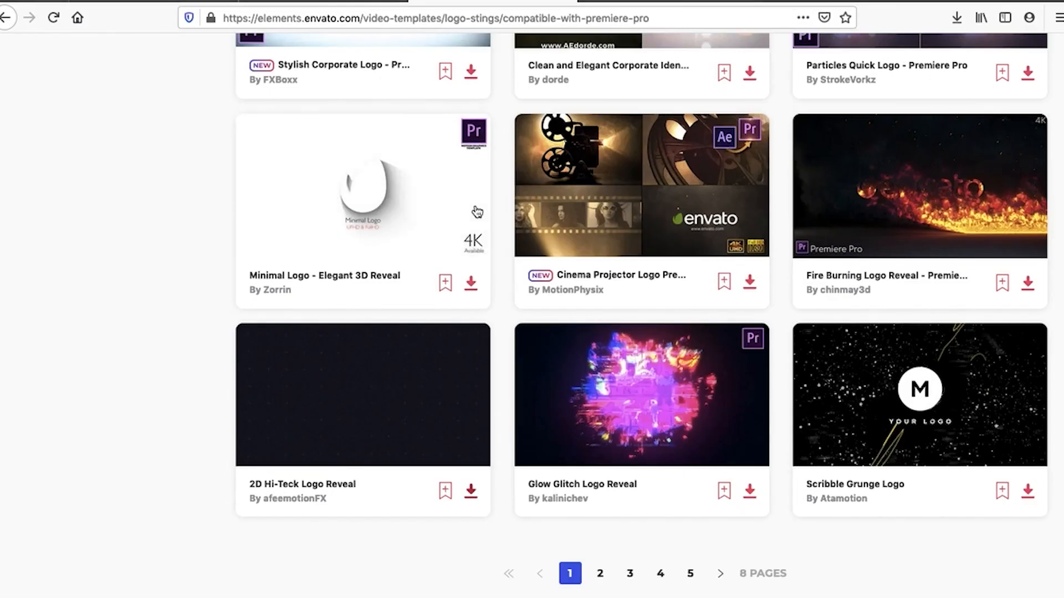
scroll(475, 209, "up", 15)
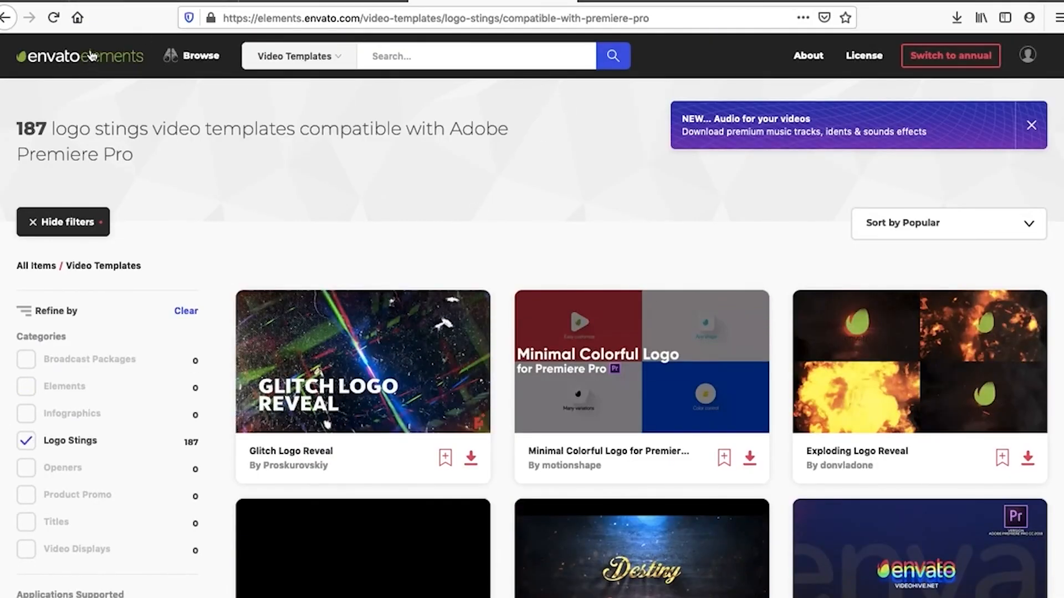
mouse_move(210, 61)
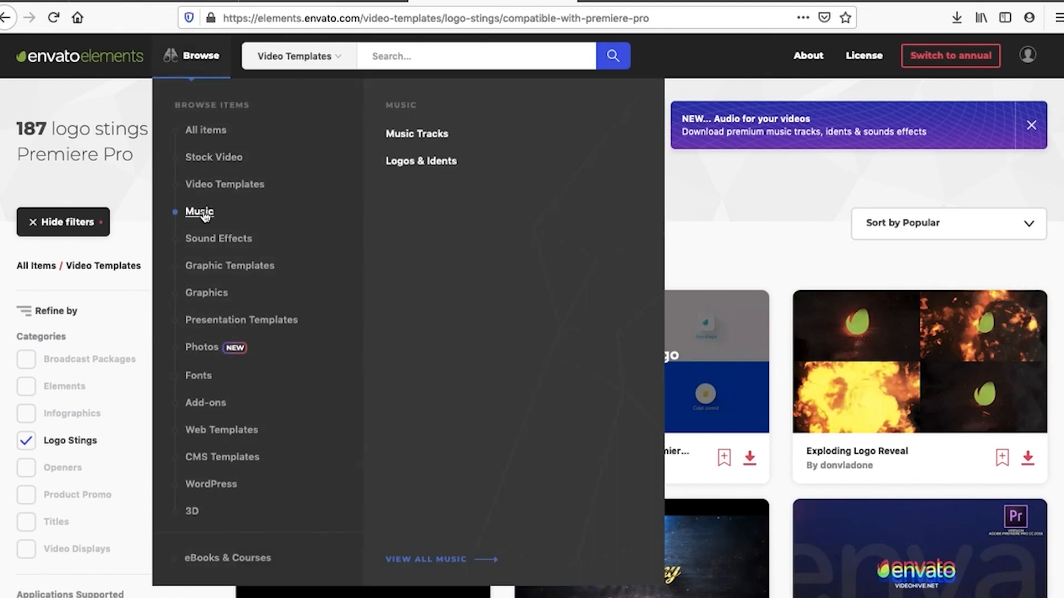
left_click(198, 213)
left_click(404, 161)
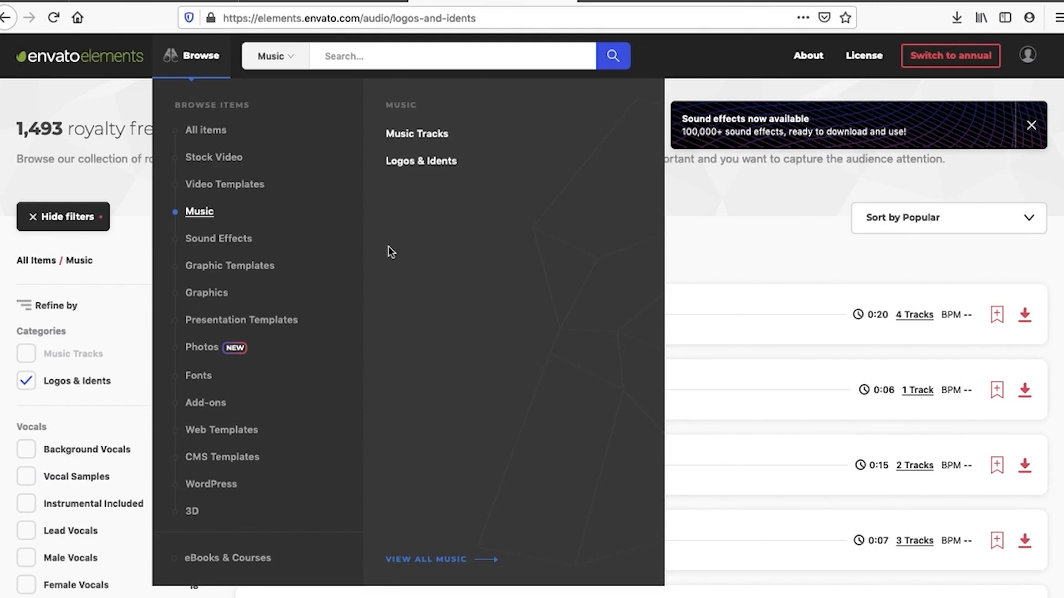
scroll(349, 386, "down", 5)
scroll(350, 388, "down", 3)
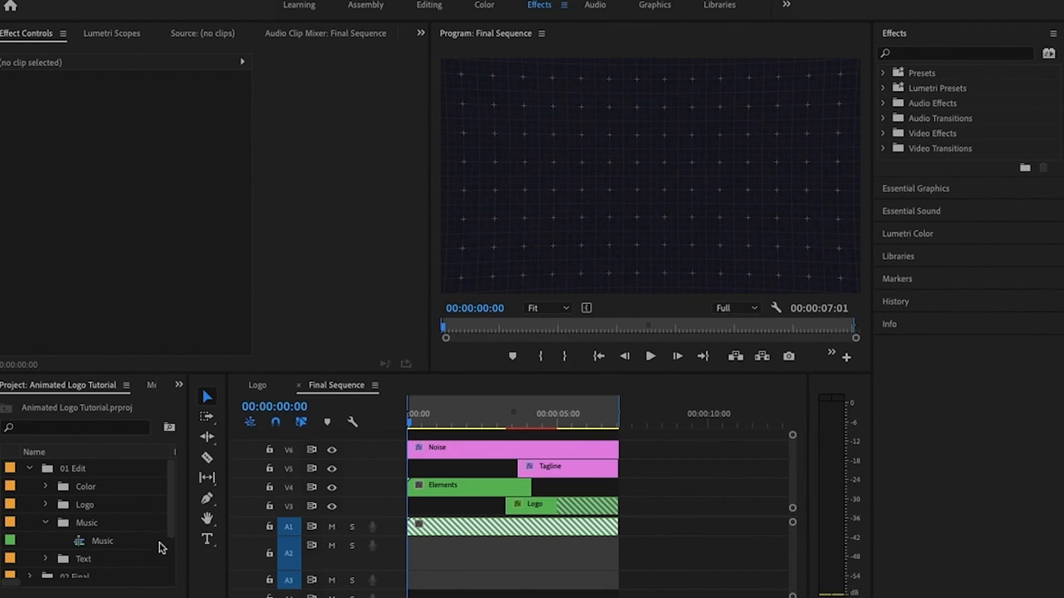
Collapse the 01 Edit bin, start a media import, and go to the Videos folder inside VideoCode
left_click(30, 470)
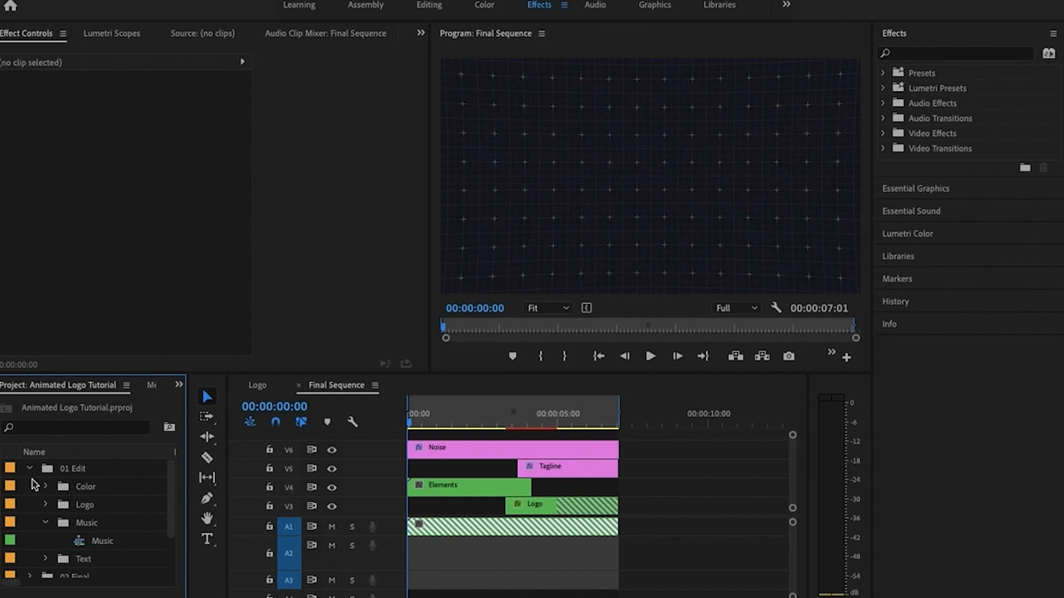
left_click(30, 469)
double_click(86, 552)
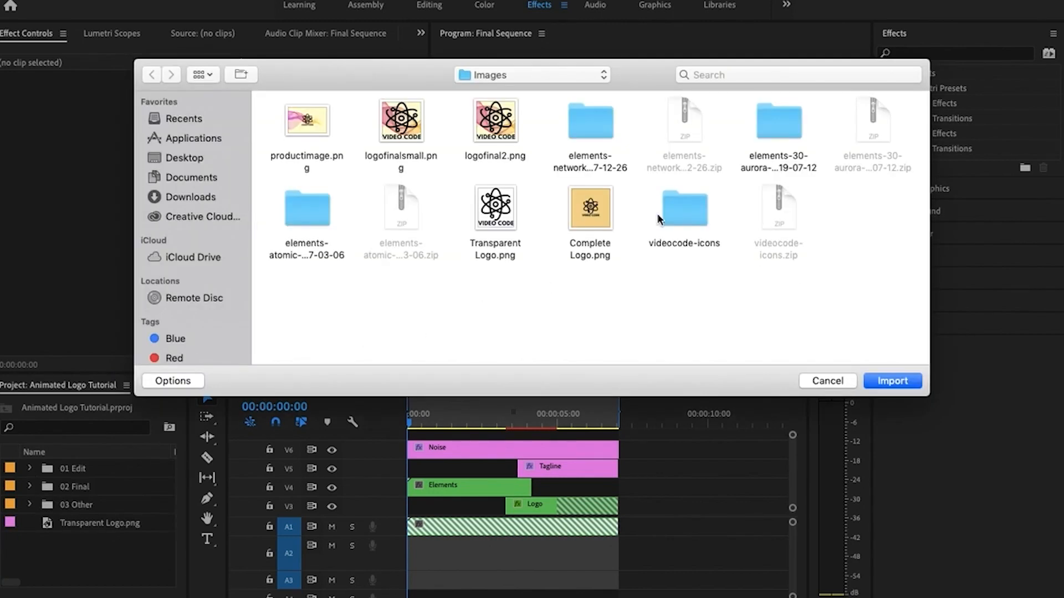
left_click(494, 76)
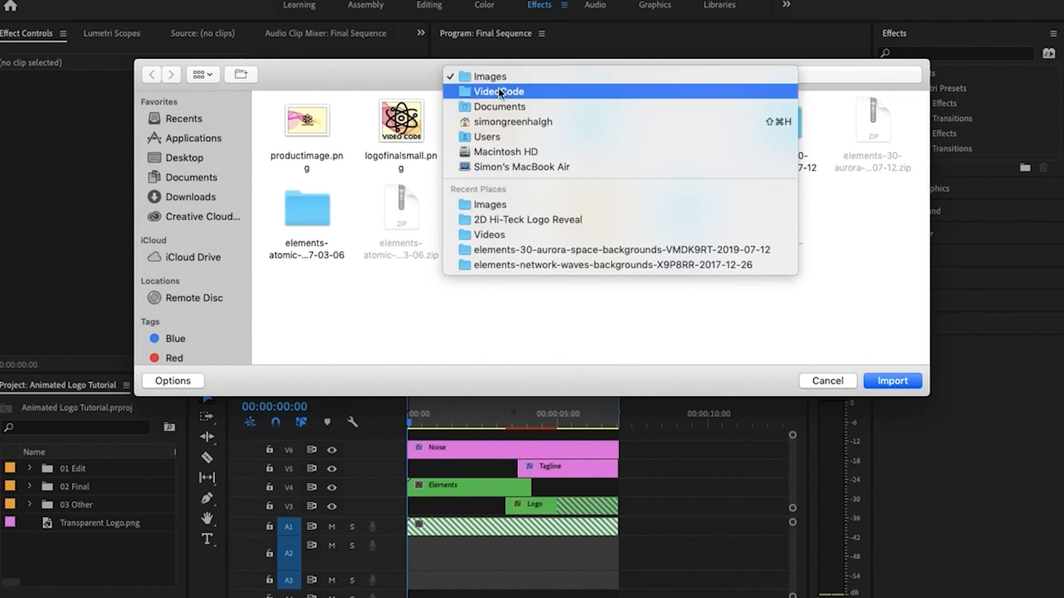
left_click(499, 92)
double_click(278, 129)
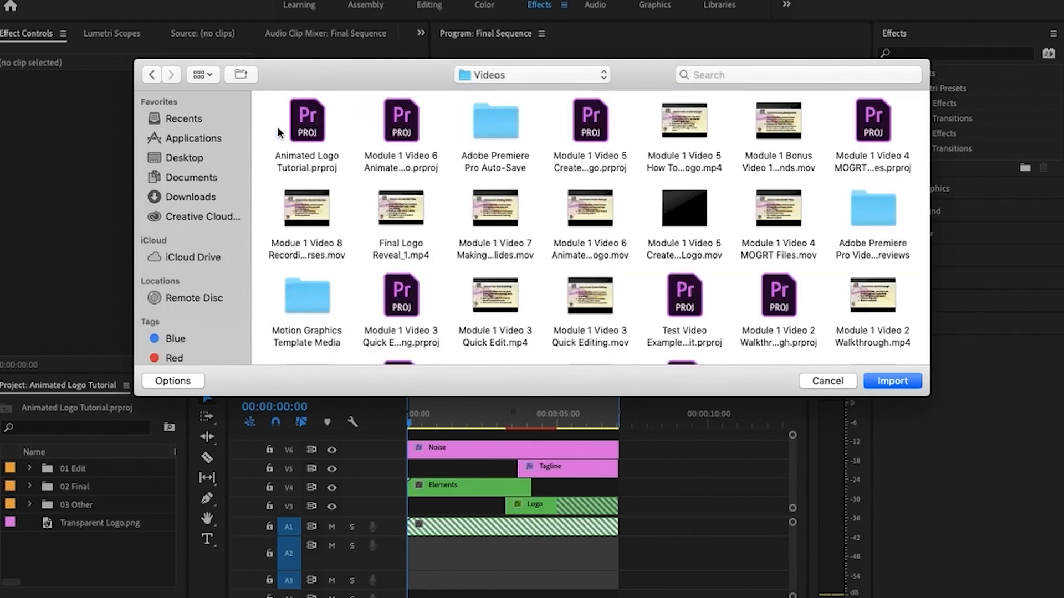
Find the fresh-swoosh-logo folder among the videos, look over its audio files, and return to the Videos folder
scroll(433, 233, "down", 5)
scroll(433, 232, "up", 3)
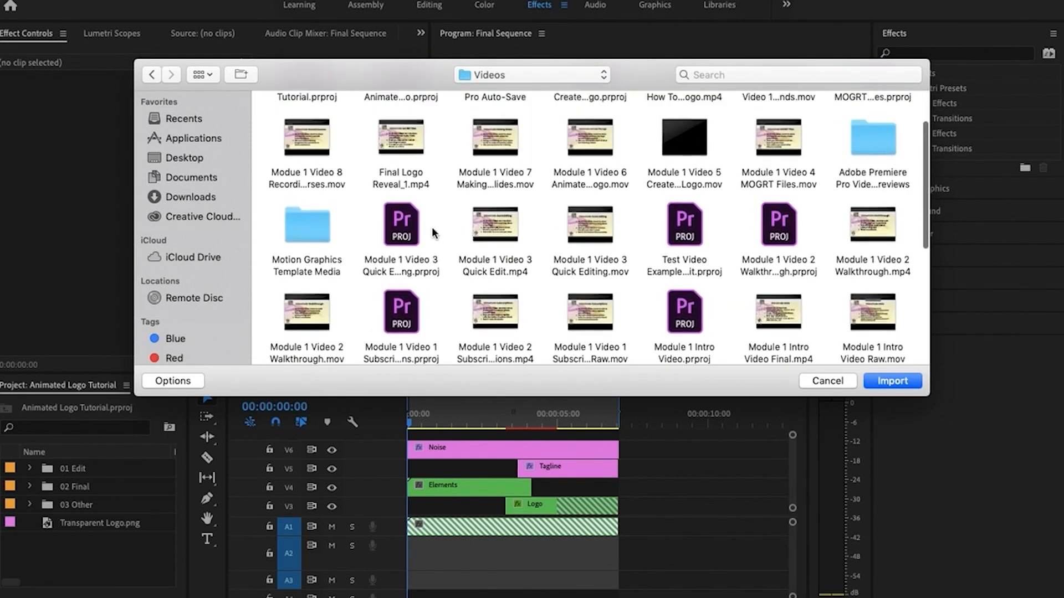
scroll(433, 233, "down", 5)
scroll(433, 233, "down", 3)
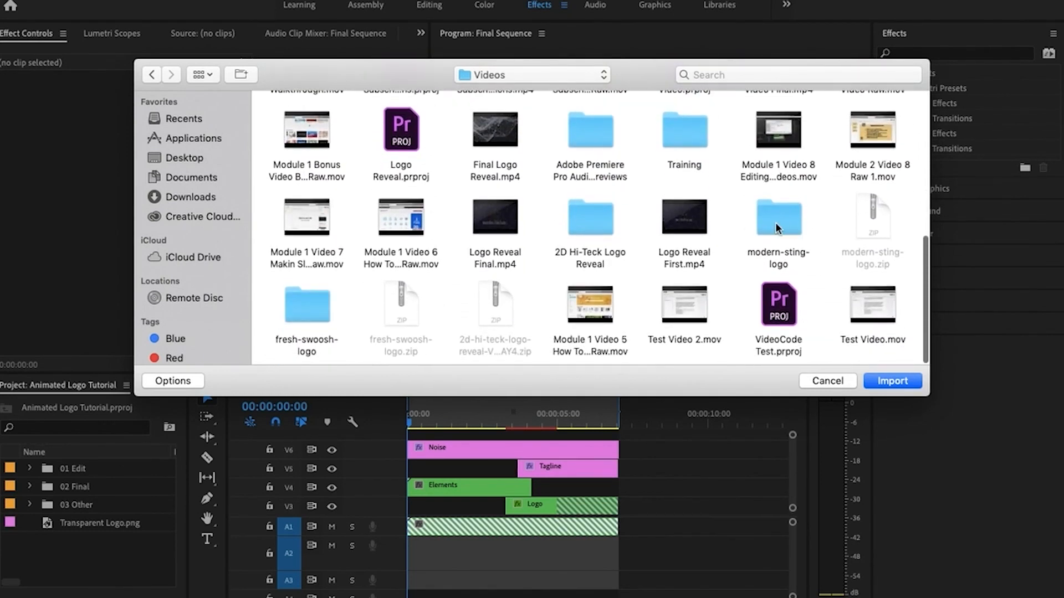
double_click(312, 311)
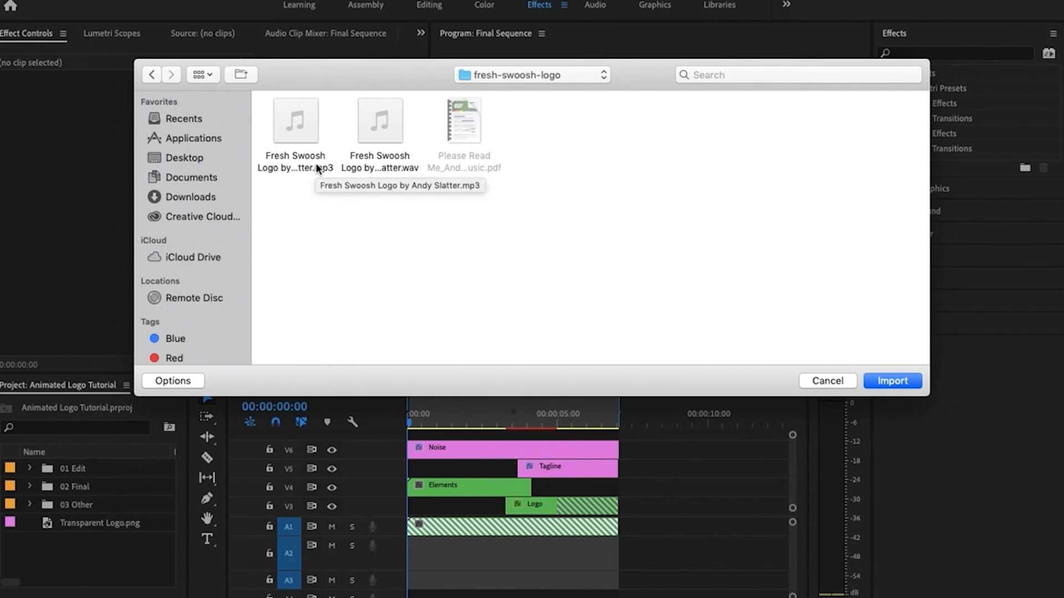
left_click(152, 74)
Import Modern Sting Logo.mp3 from the modern-sting-logo folder into the project
scroll(490, 200, "down", 10)
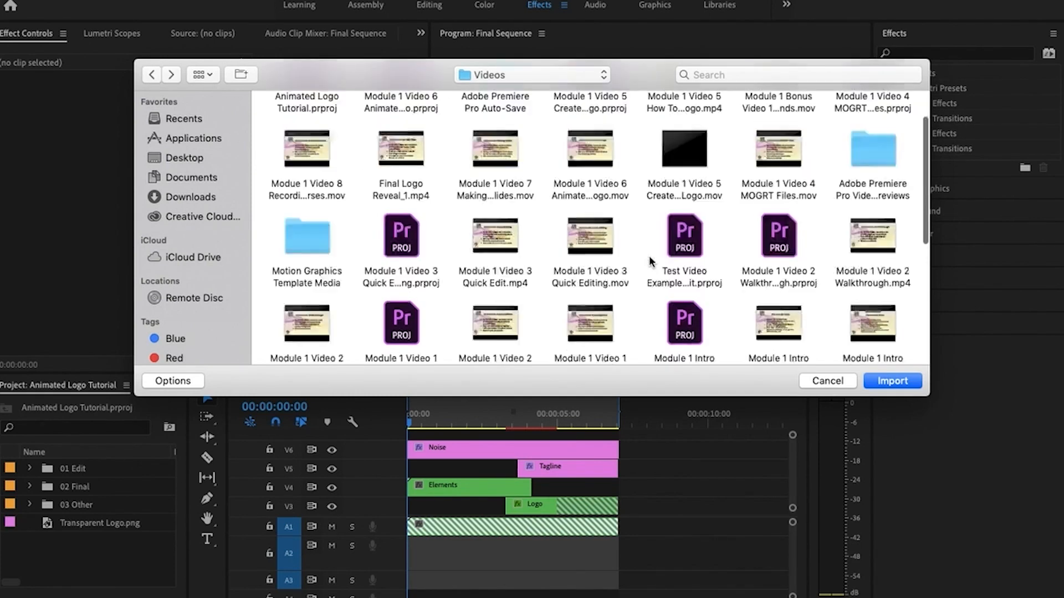
double_click(779, 230)
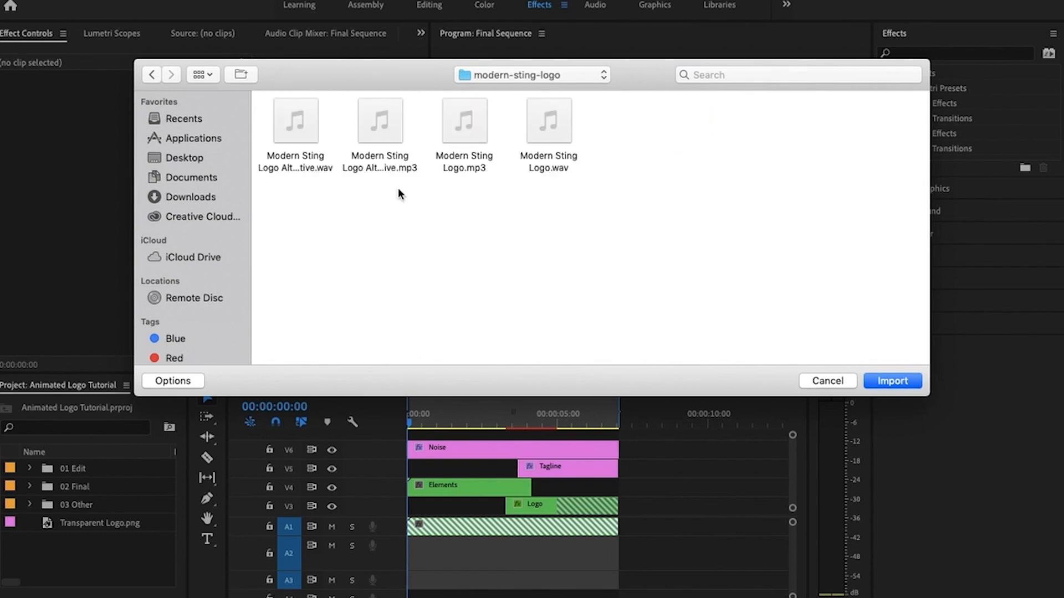
left_click(465, 120)
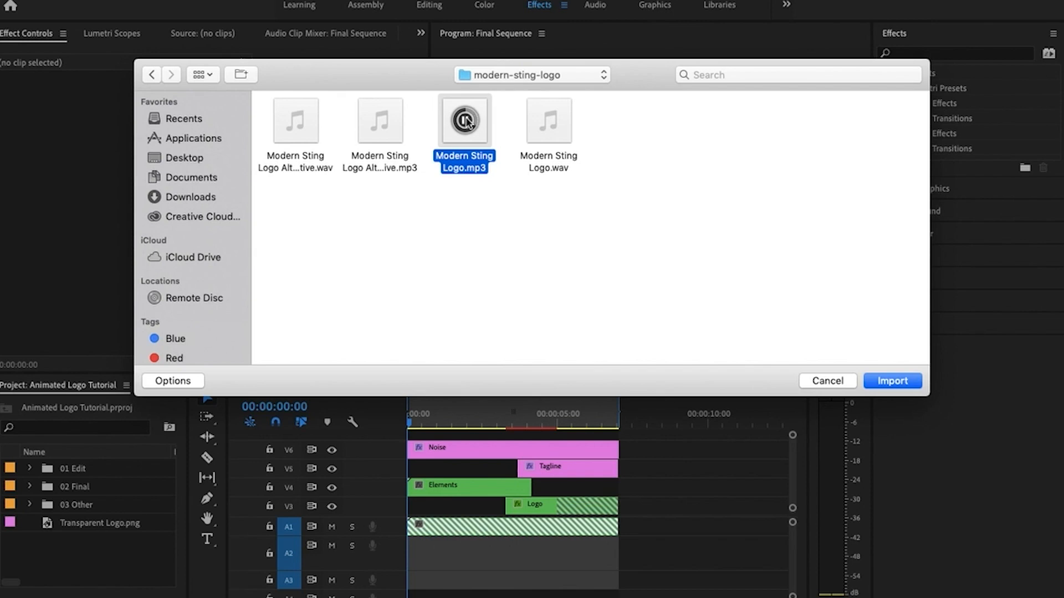
key("Return")
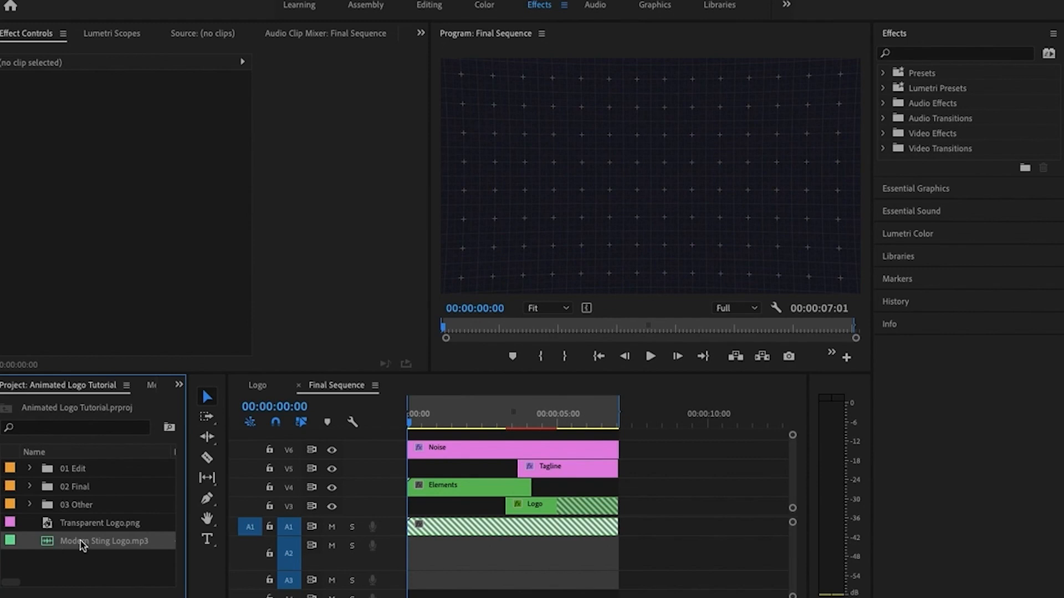
Place Modern Sting Logo.mp3 on track A2 at the start of Final Sequence and cut off the excess beyond the video's end
scroll(572, 490, "down", 3)
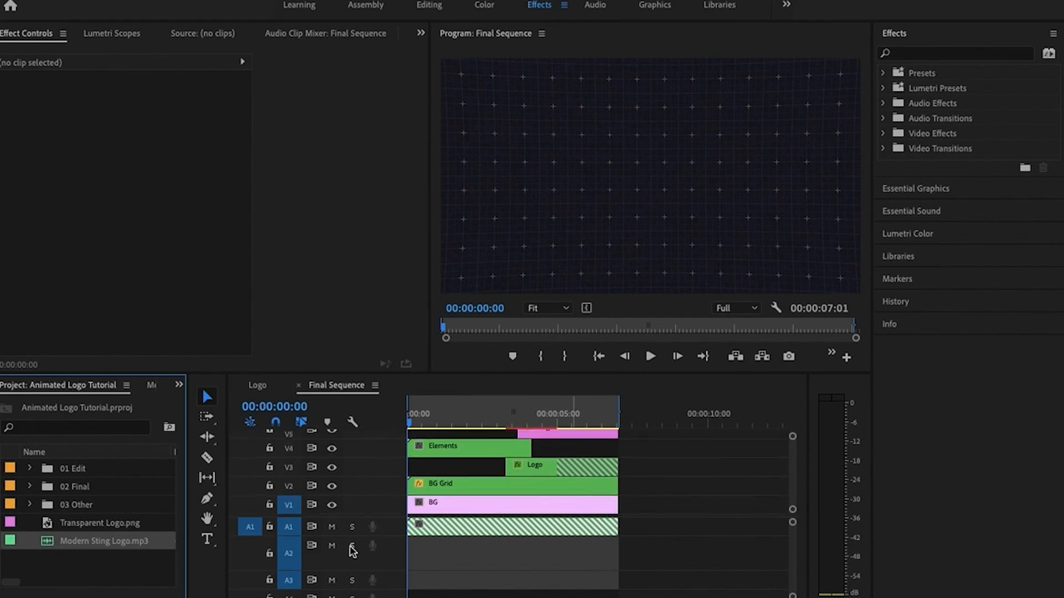
left_click_drag(48, 543, 412, 548)
key("c")
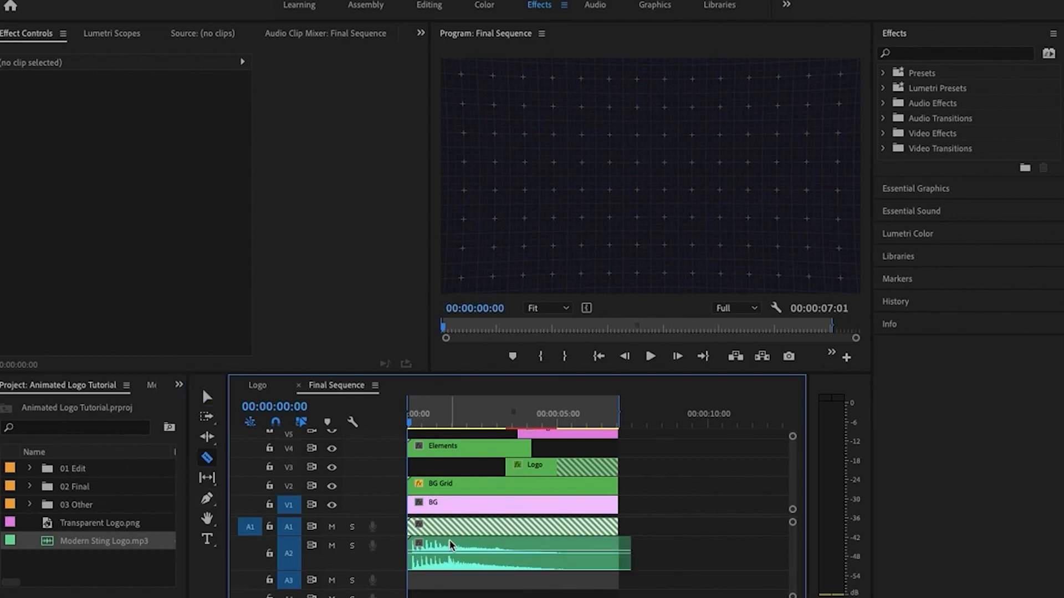
left_click(619, 552)
key("v")
left_click(624, 548)
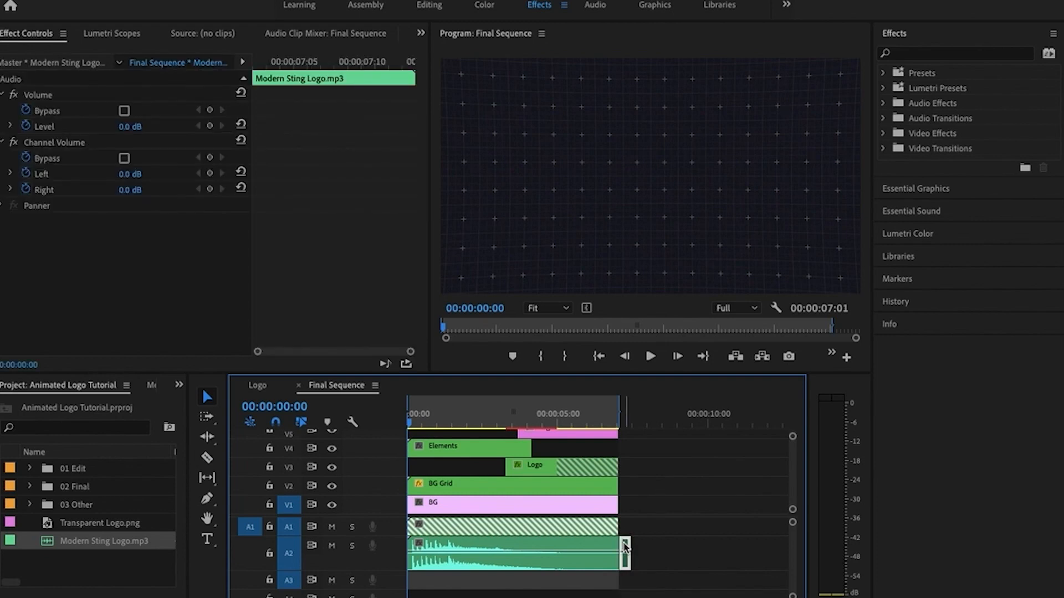
key("Delete")
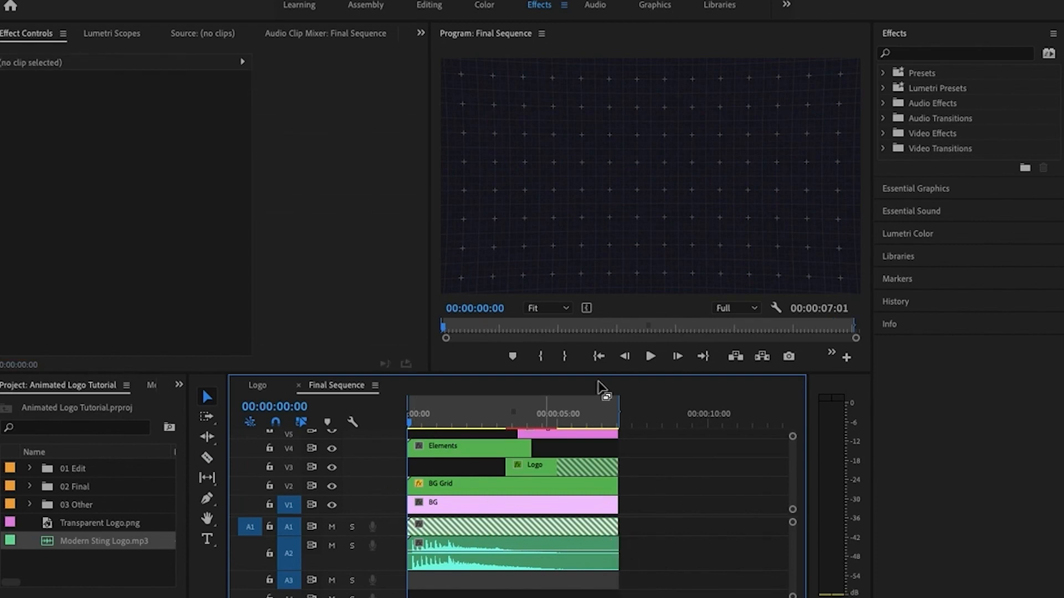
Play Final Sequence up to 00:00:04:11 and set the Program monitor's playback resolution to 1/4
left_click(650, 357)
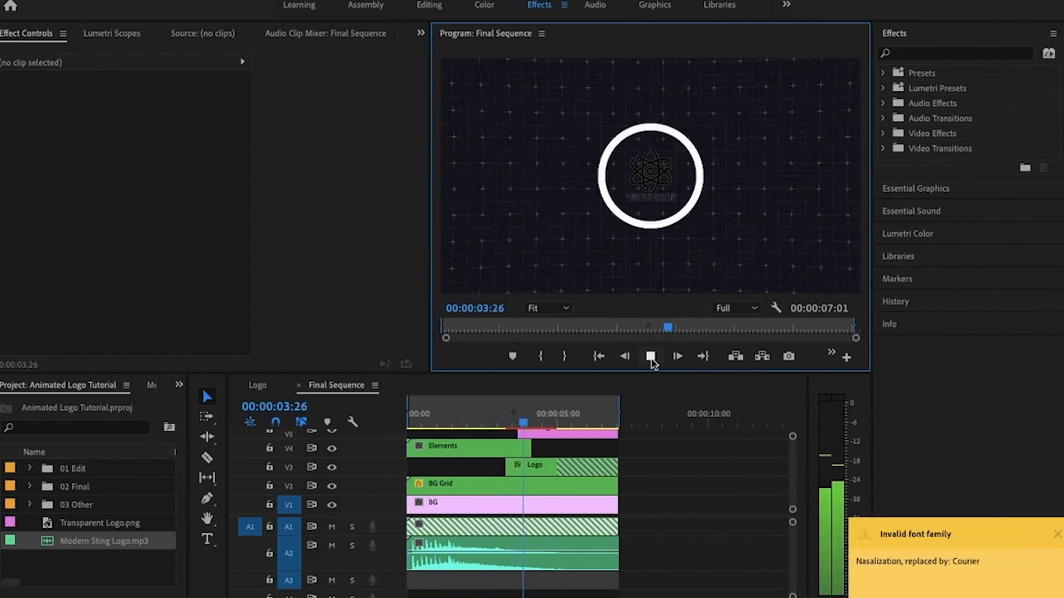
left_click(651, 357)
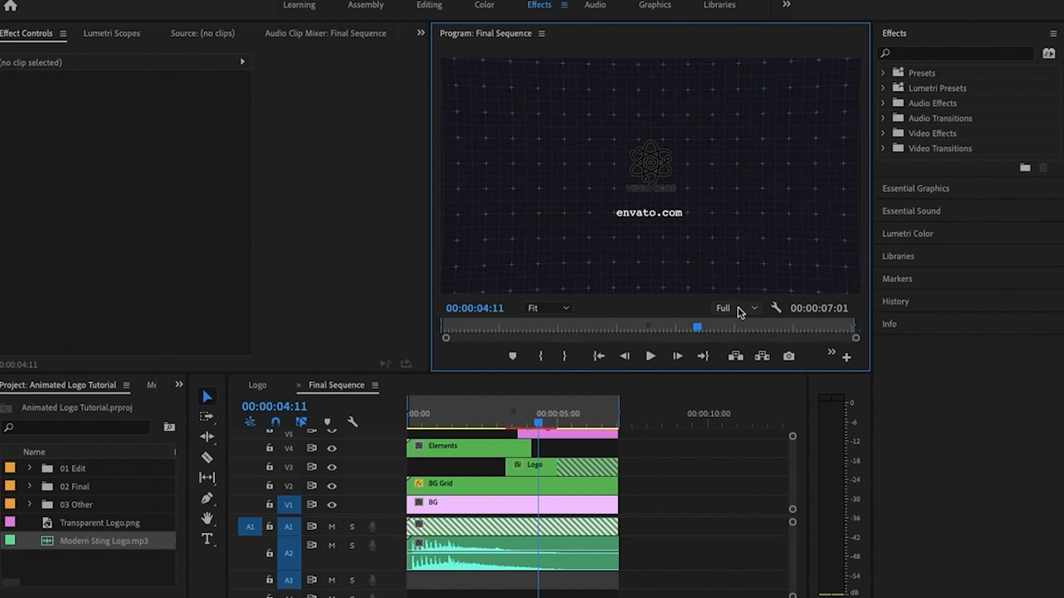
left_click(741, 312)
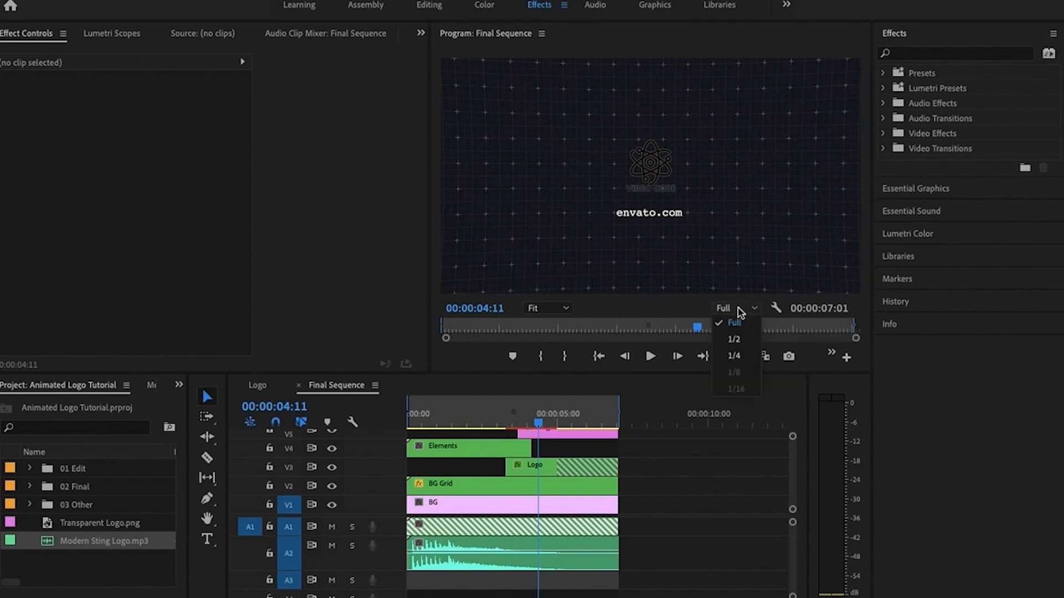
left_click(734, 356)
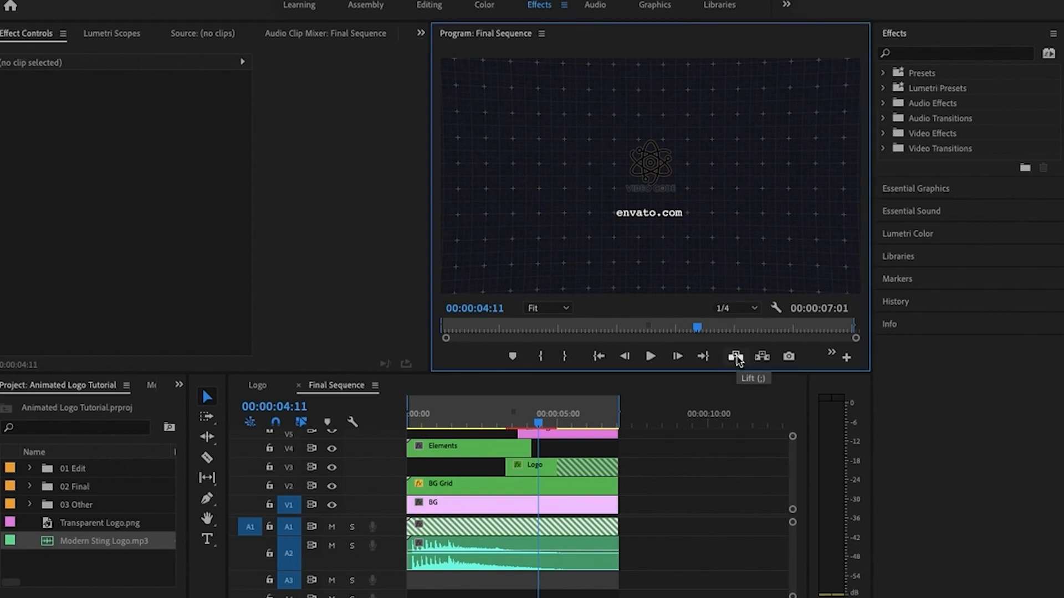
Replay Final Sequence from the start with the music, then restart it and stop at 00:00:01:07
left_click_drag(537, 426, 378, 430)
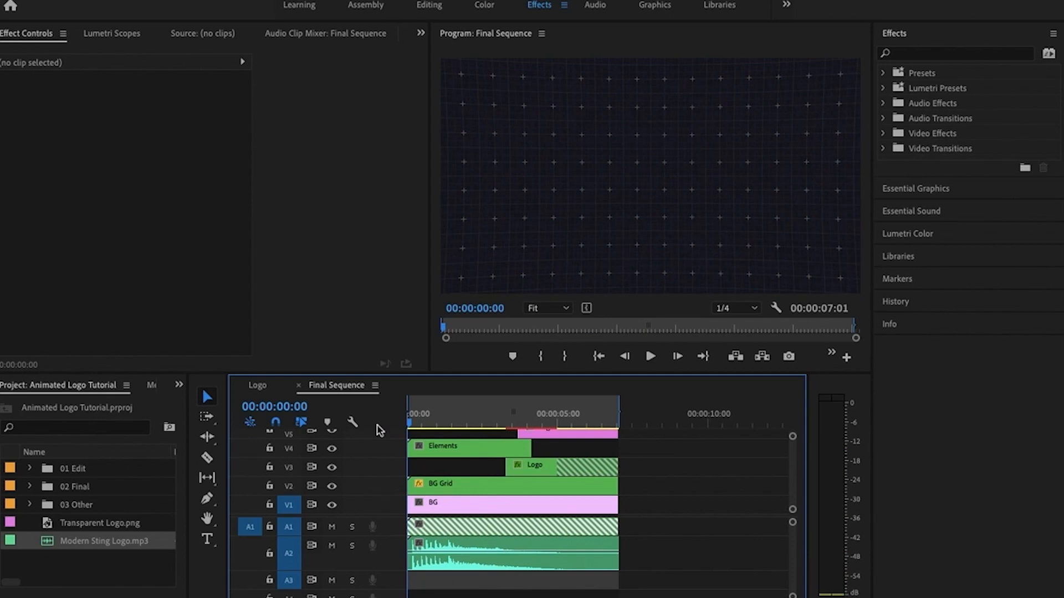
key("space")
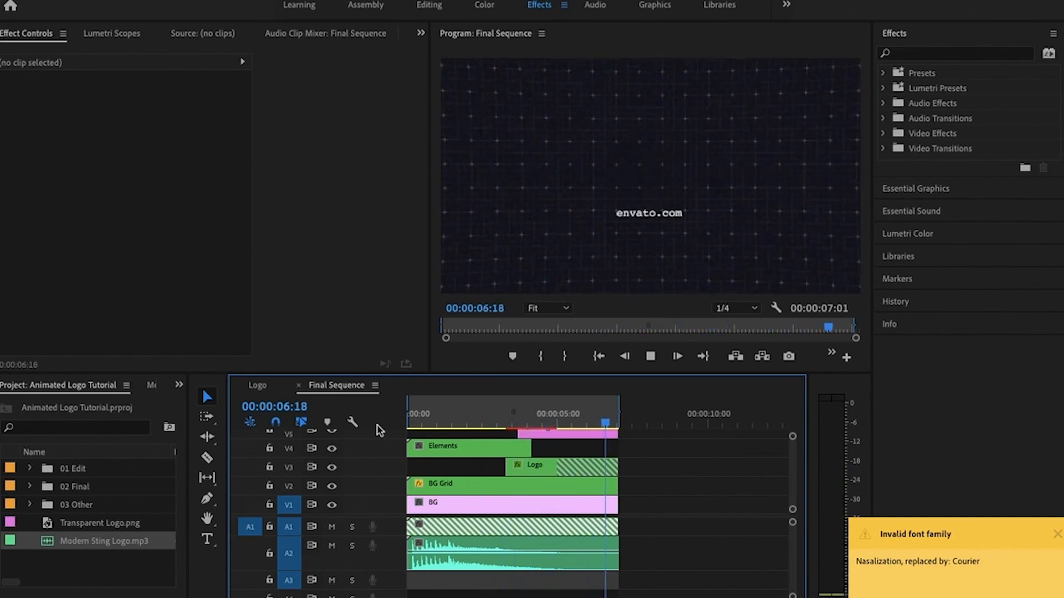
key("Home")
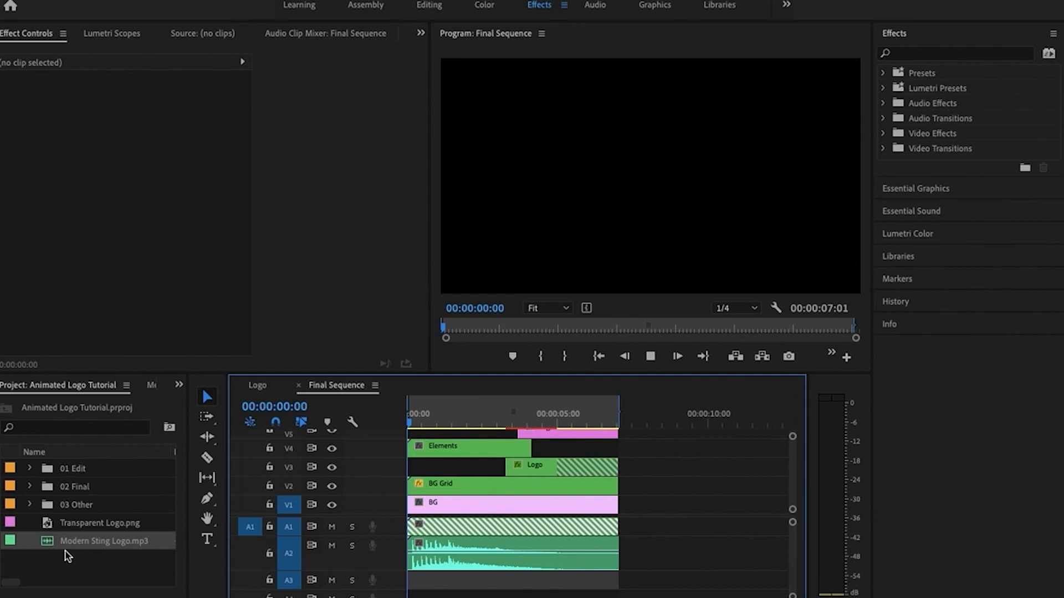
key("space")
key("space")
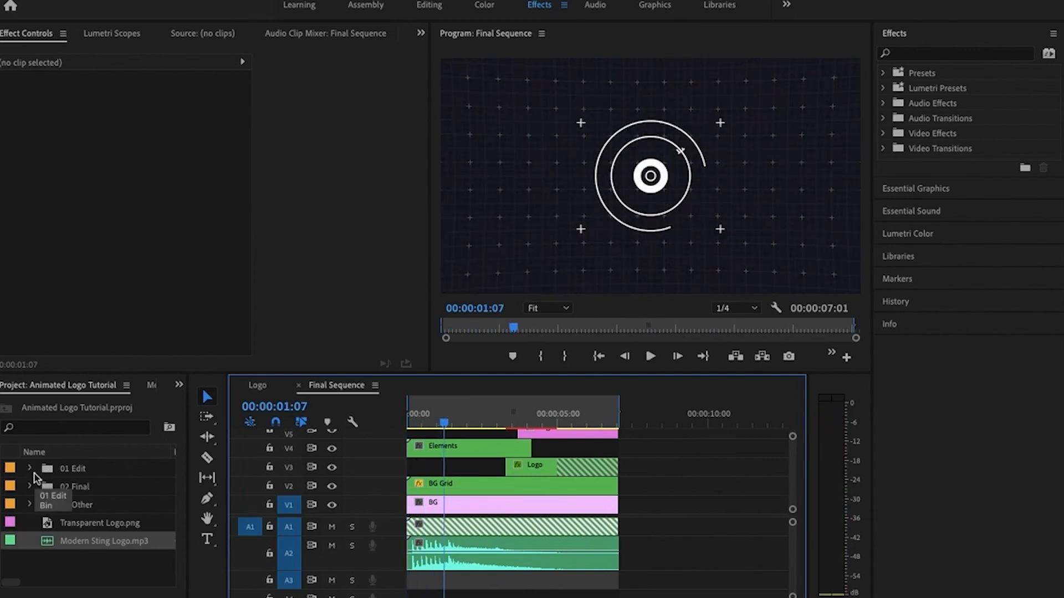
Expand the Text bin inside 01 Edit, collapse the Music bin, and open the Tagline title for editing
left_click(30, 470)
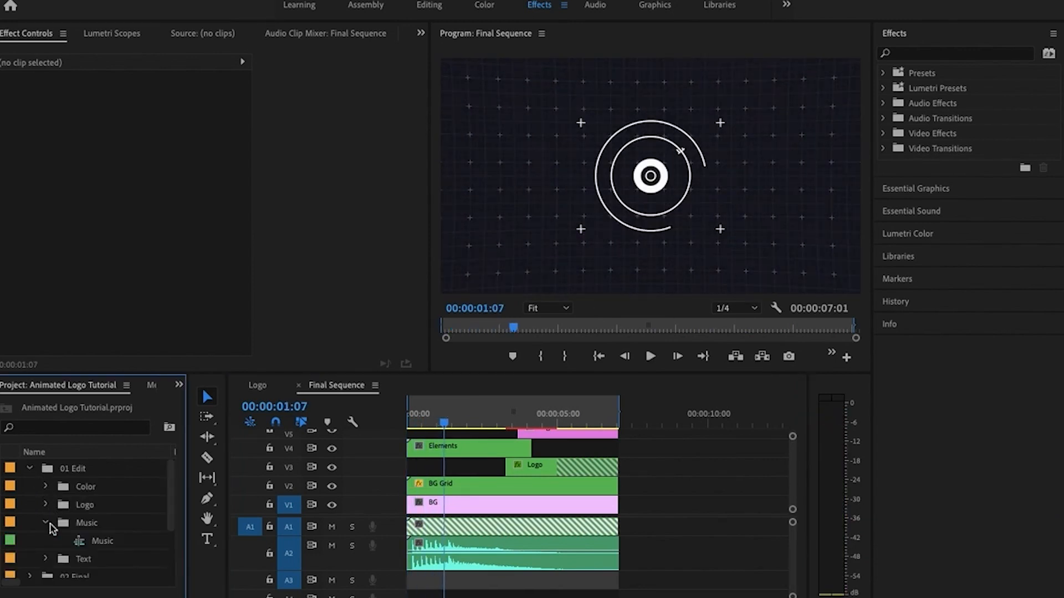
left_click(46, 523)
left_click(46, 541)
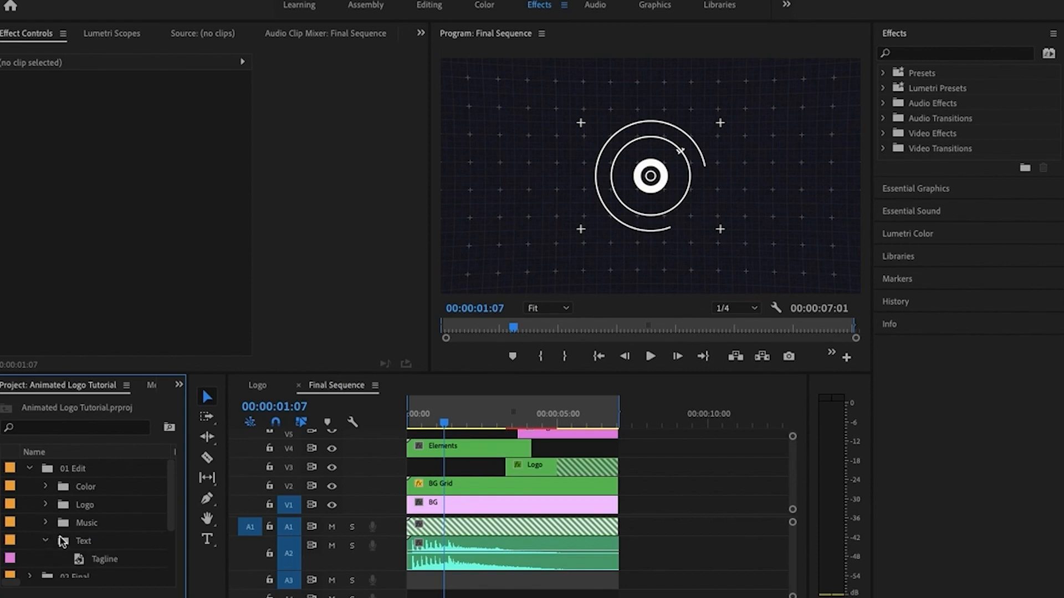
scroll(63, 536, "down", 1)
left_click(81, 546)
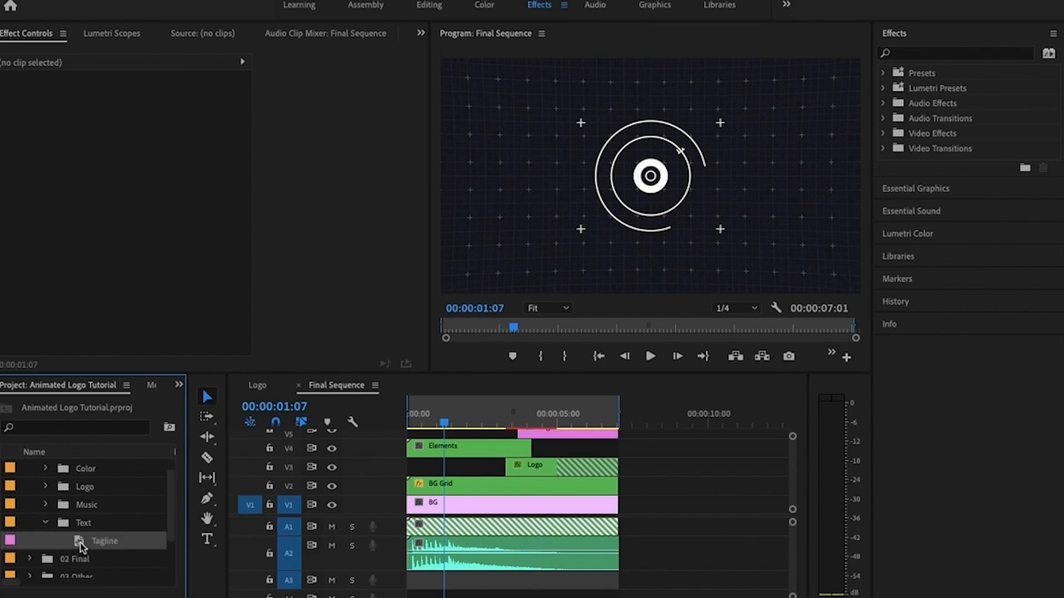
double_click(82, 546)
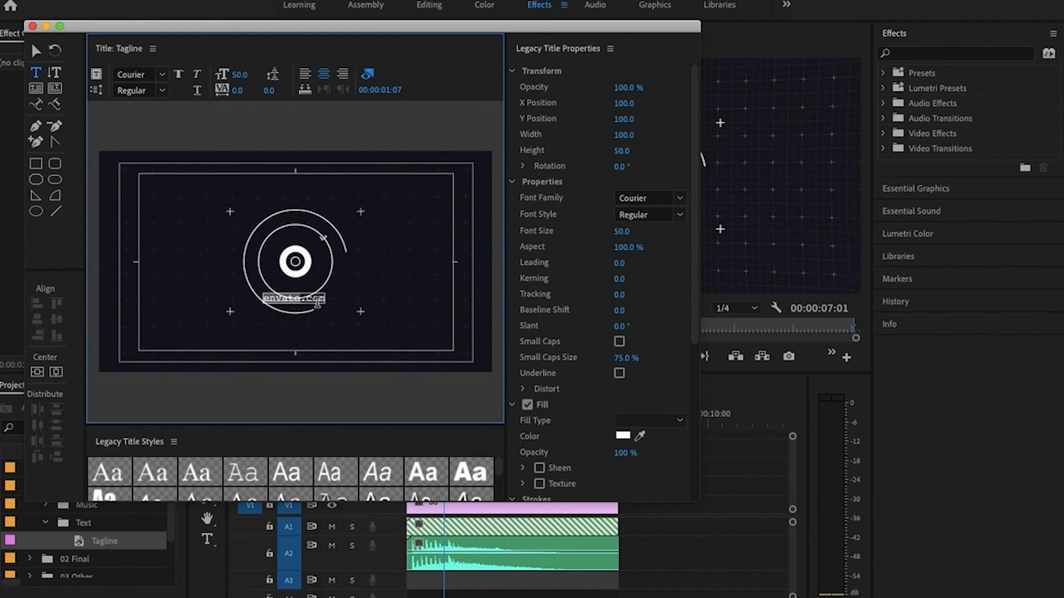
Replace the envato.com tagline text with "World Class Video Easily..."
left_click_drag(324, 299, 266, 299)
type("World Cla")
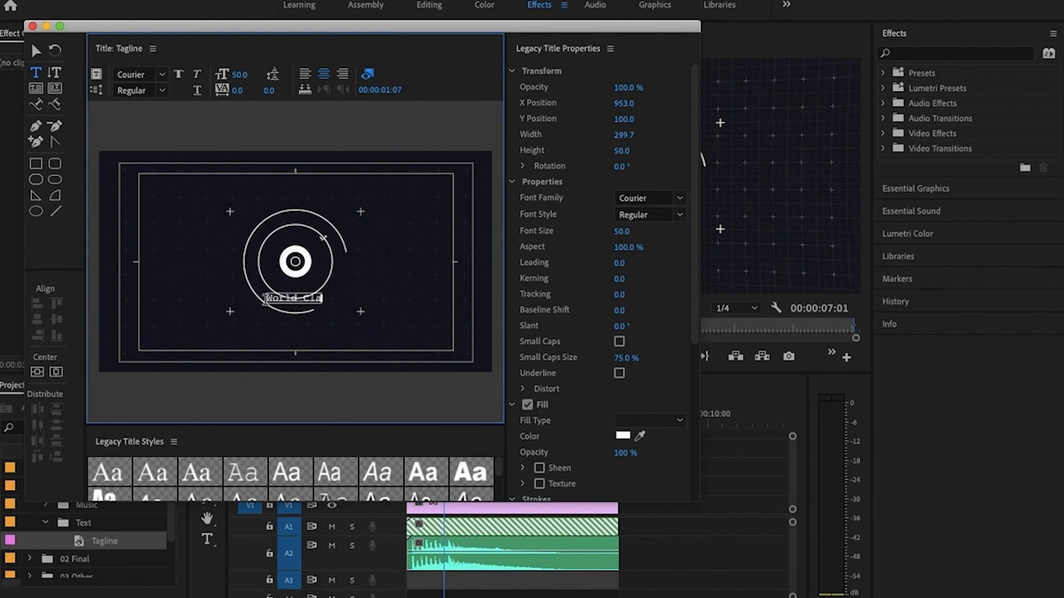
type("ss Video ")
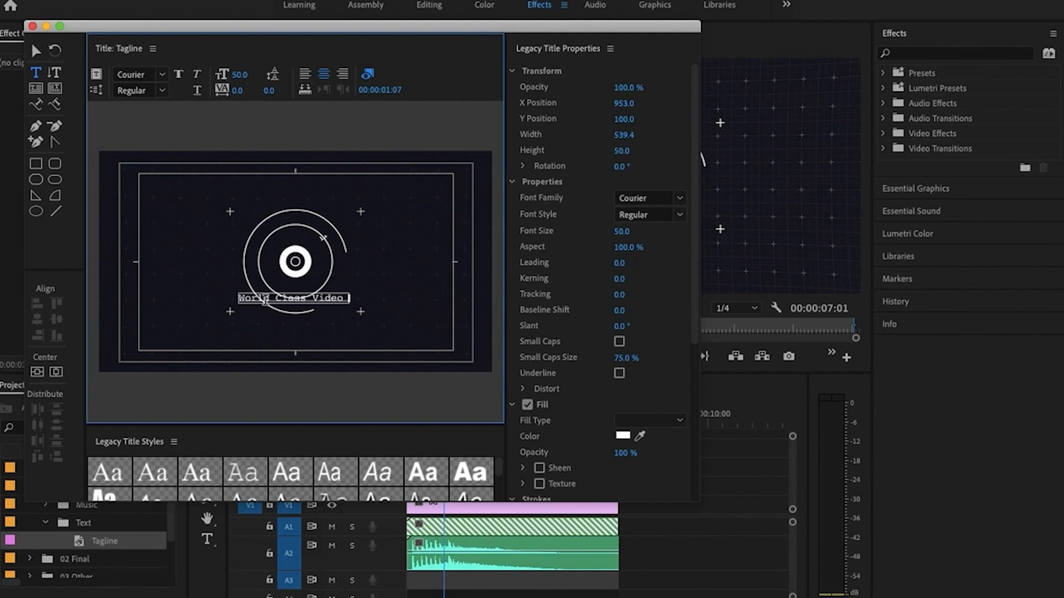
type("Easily...")
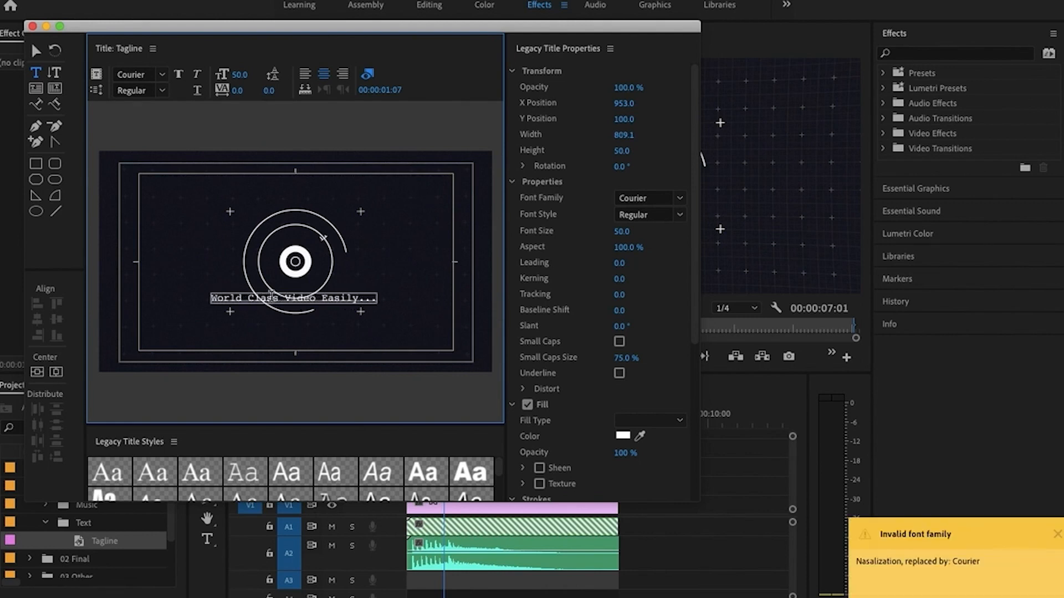
Change the font of the whole tagline text to Devant Horgen and close the title editor
left_click_drag(216, 299, 380, 300)
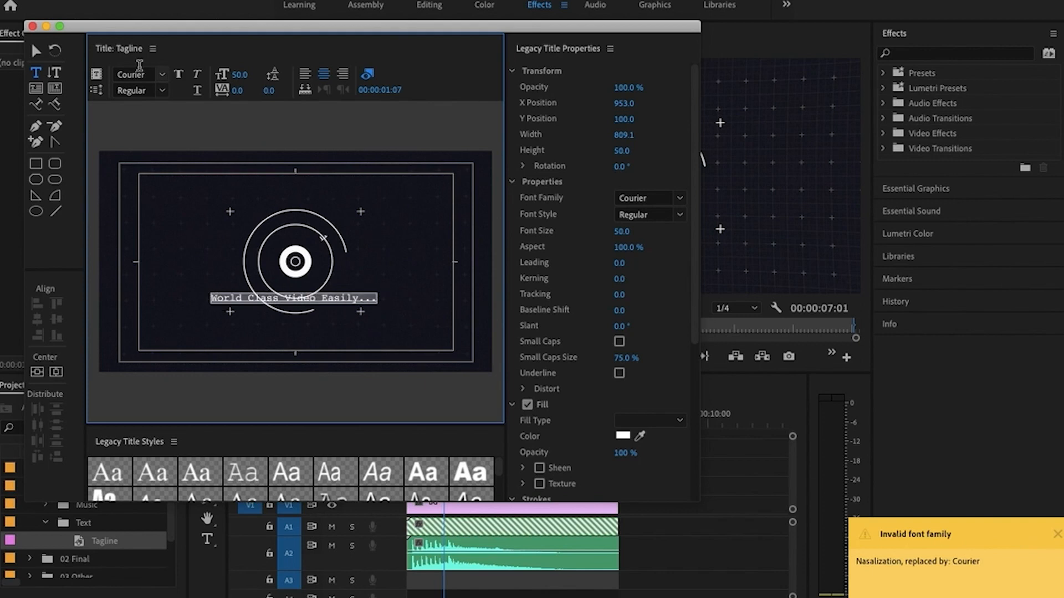
left_click(158, 74)
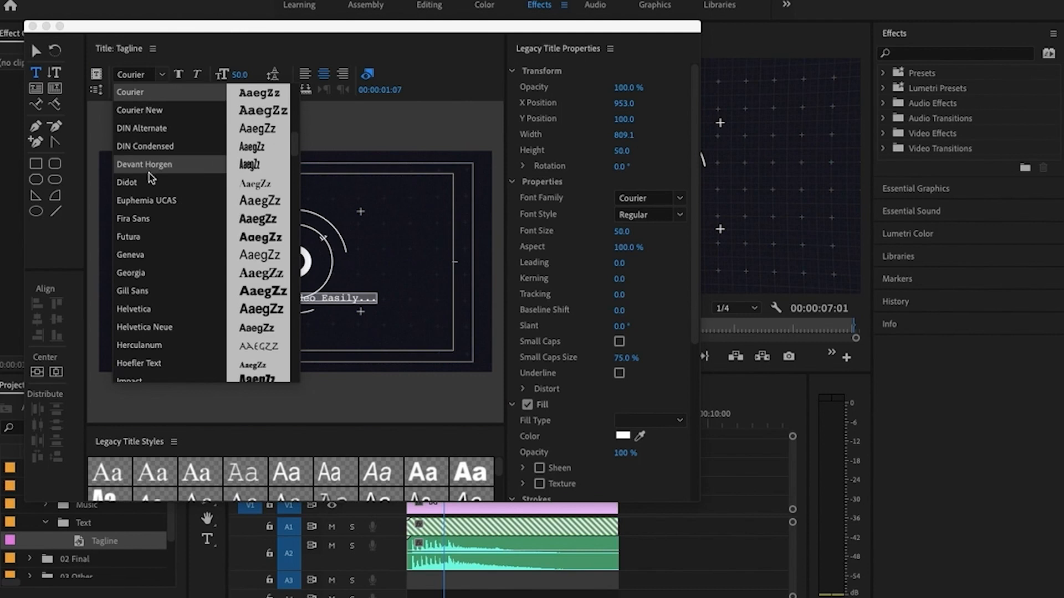
scroll(149, 213, "down", 3)
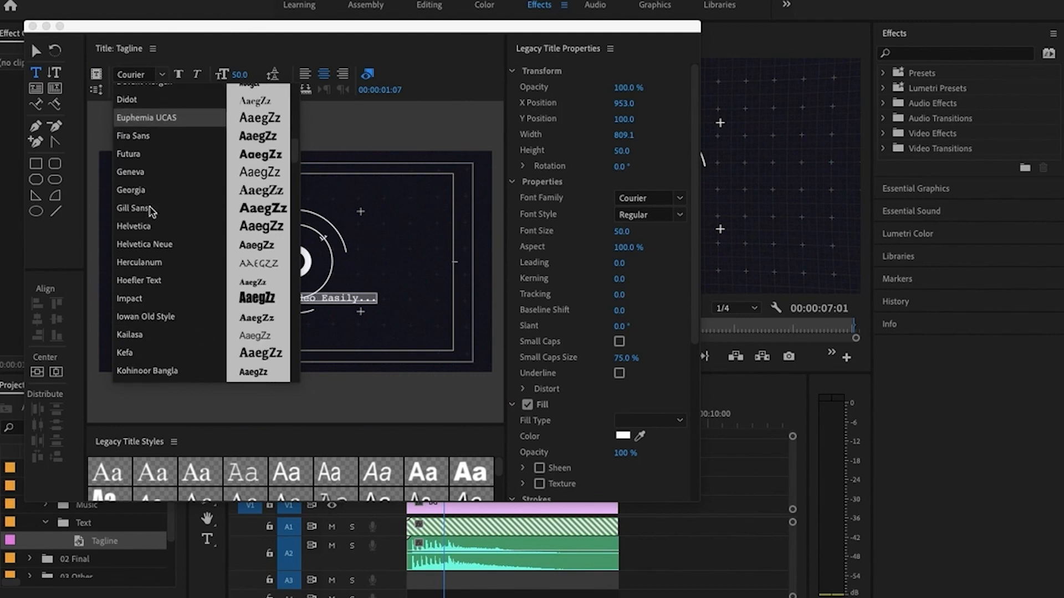
scroll(154, 272, "up", 9)
scroll(155, 275, "up", 10)
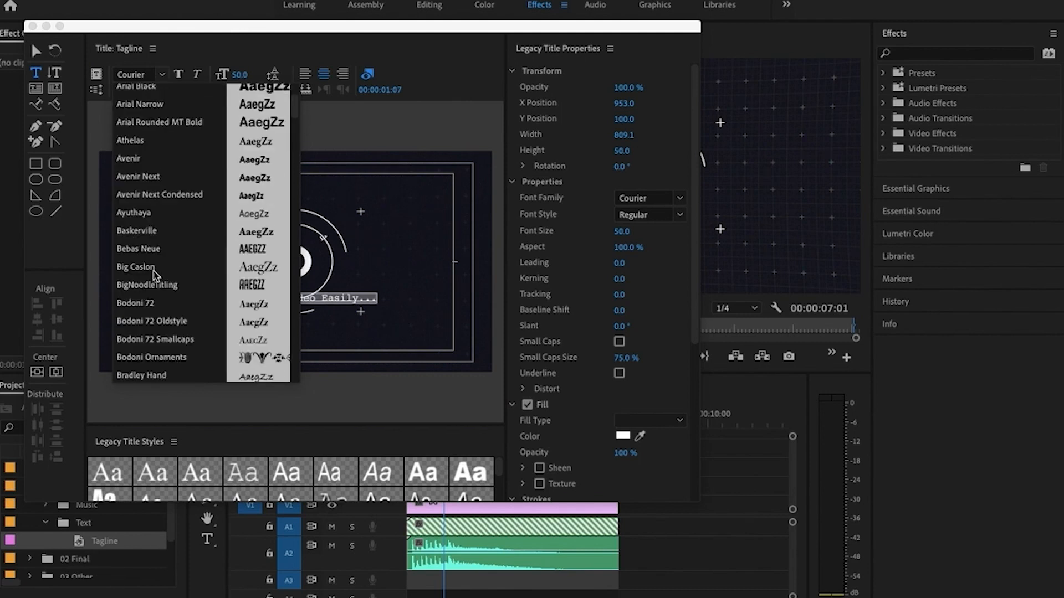
scroll(155, 275, "down", 5)
scroll(157, 275, "down", 5)
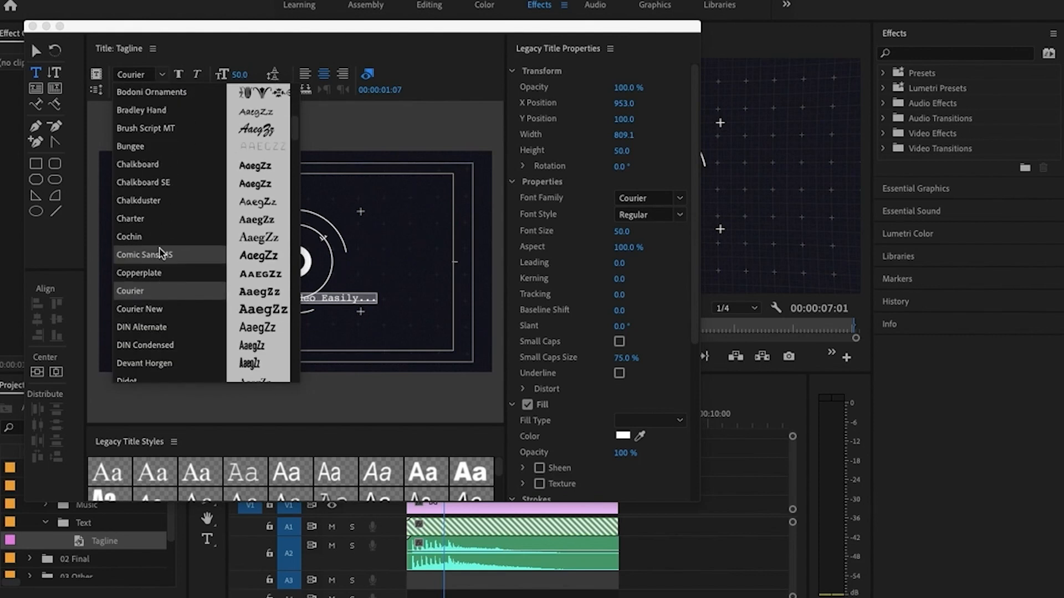
scroll(158, 266, "down", 7)
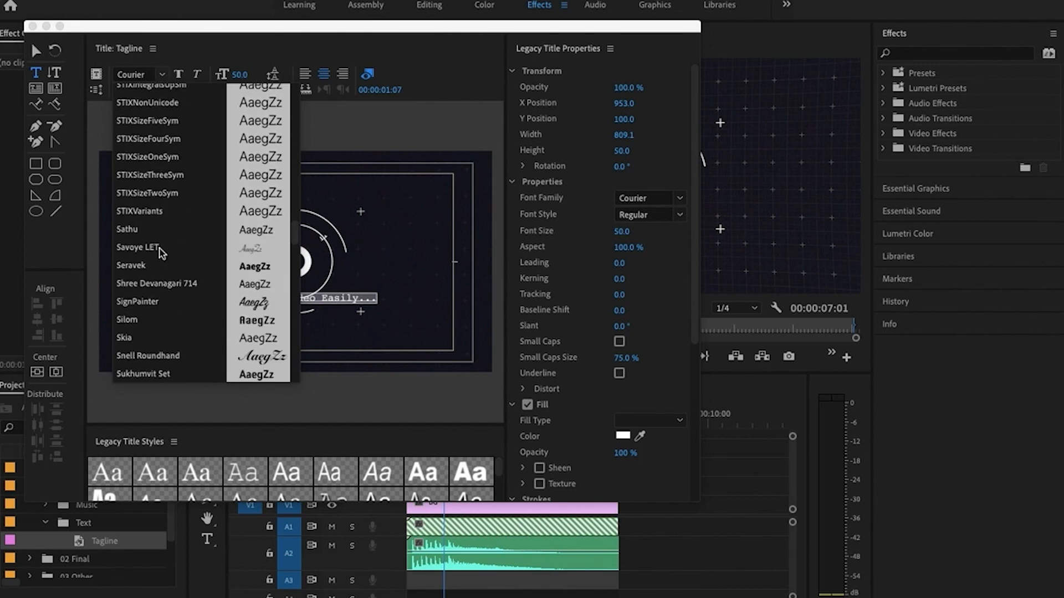
scroll(161, 252, "down", 5)
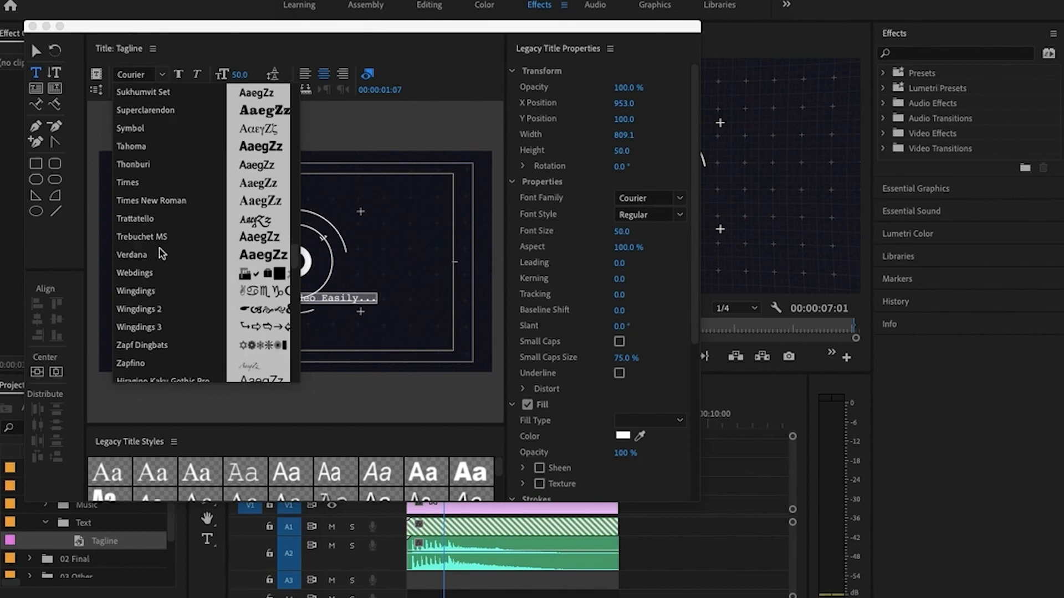
scroll(161, 252, "down", 5)
scroll(161, 252, "down", 8)
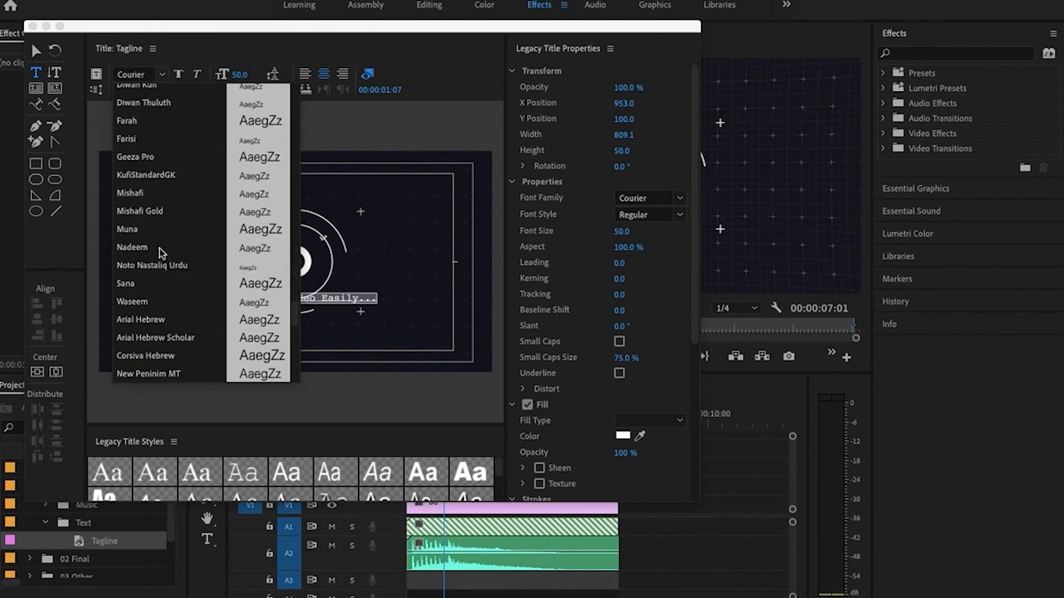
scroll(160, 254, "up", 15)
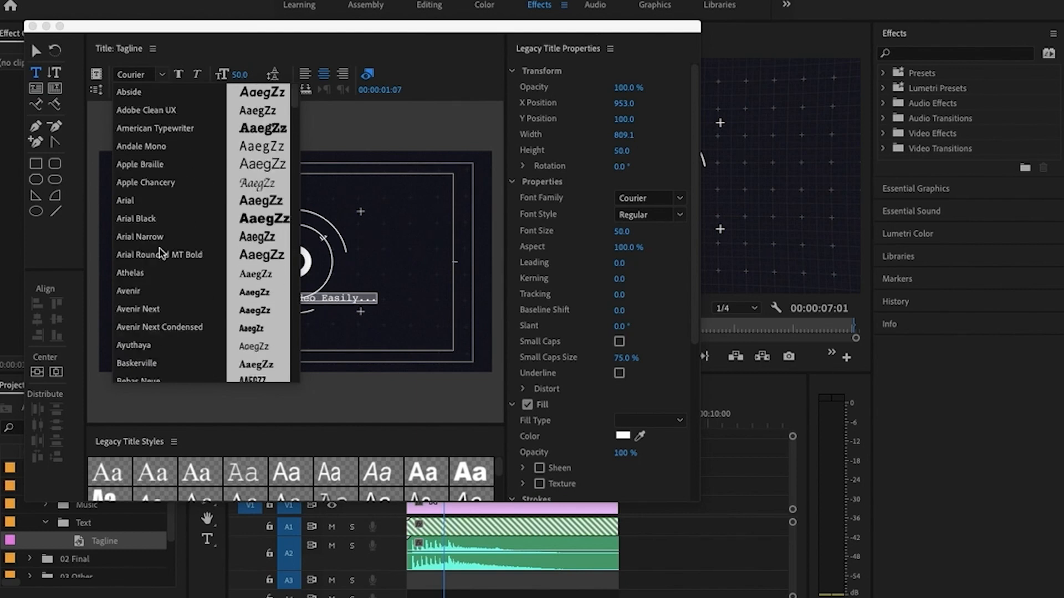
scroll(162, 186, "down", 4)
scroll(164, 185, "up", 2)
scroll(164, 185, "up", 2)
scroll(164, 185, "down", 9)
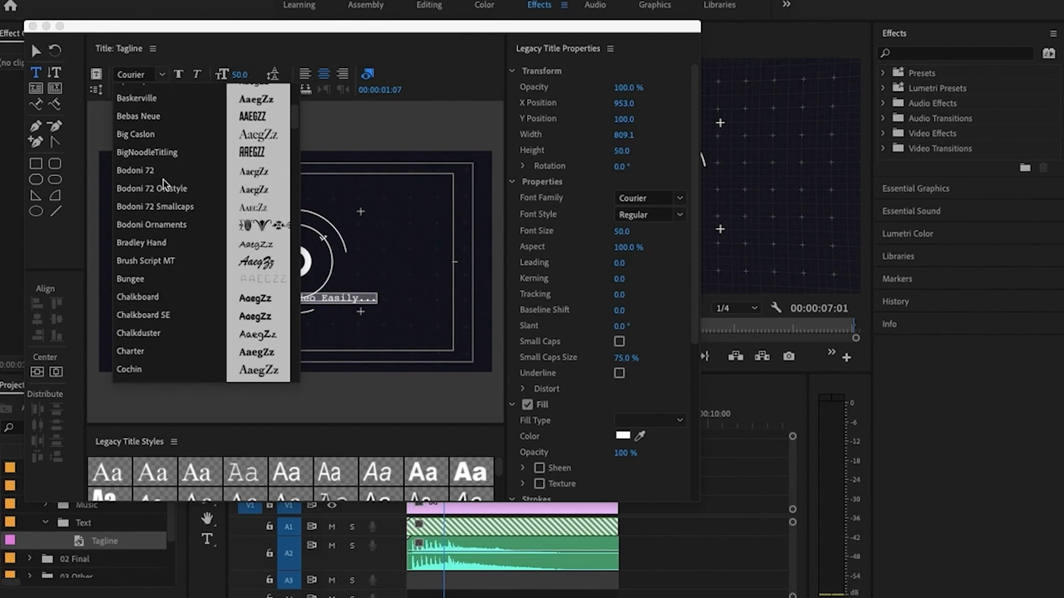
scroll(164, 185, "down", 6)
scroll(164, 186, "down", 5)
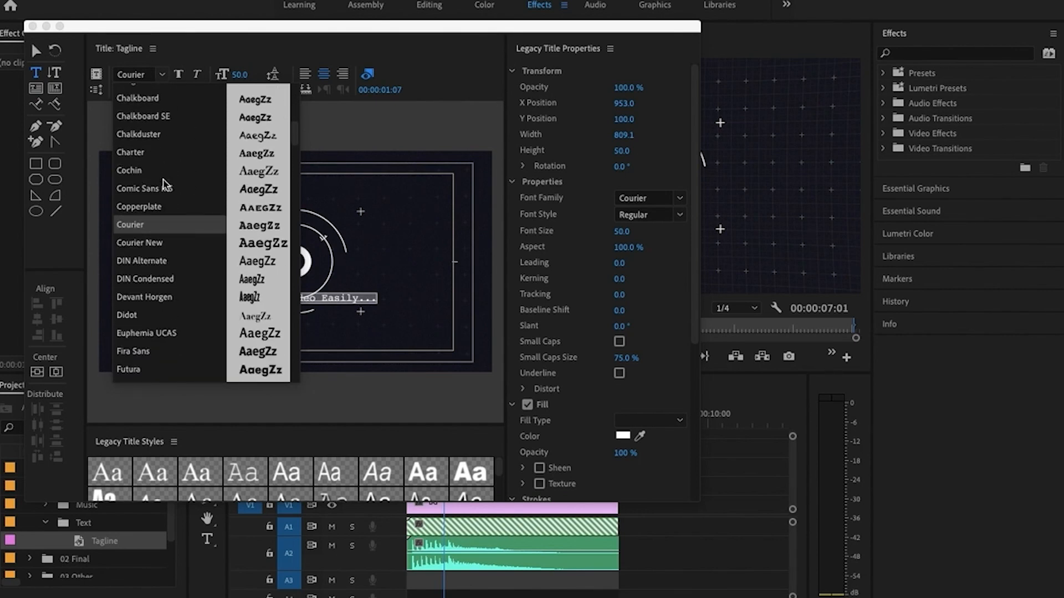
left_click(162, 294)
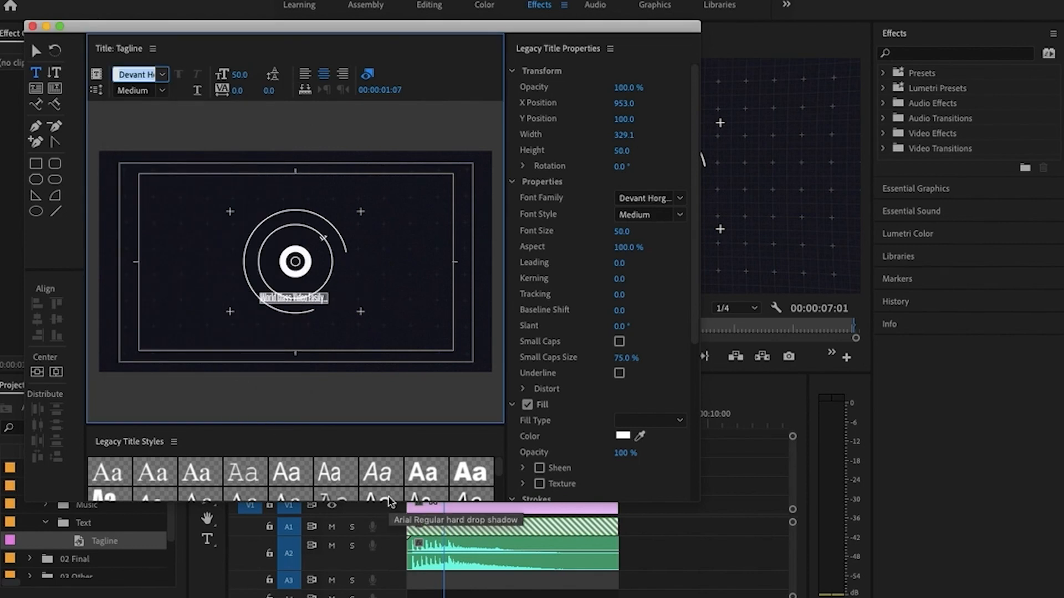
left_click(32, 26)
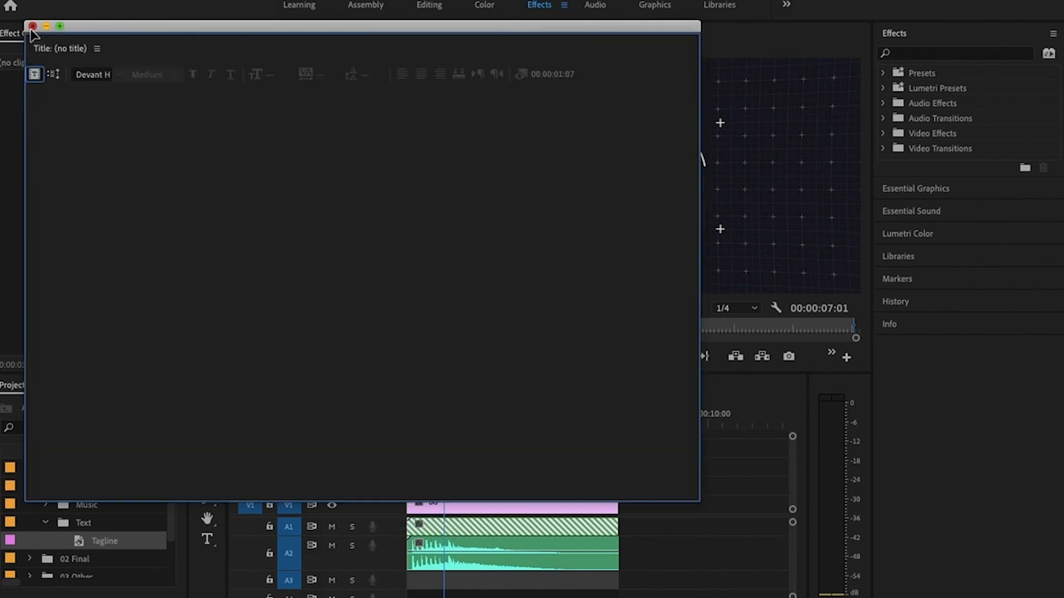
Play Final Sequence from the start through to its end to review the updated tagline
left_click_drag(444, 423, 409, 422)
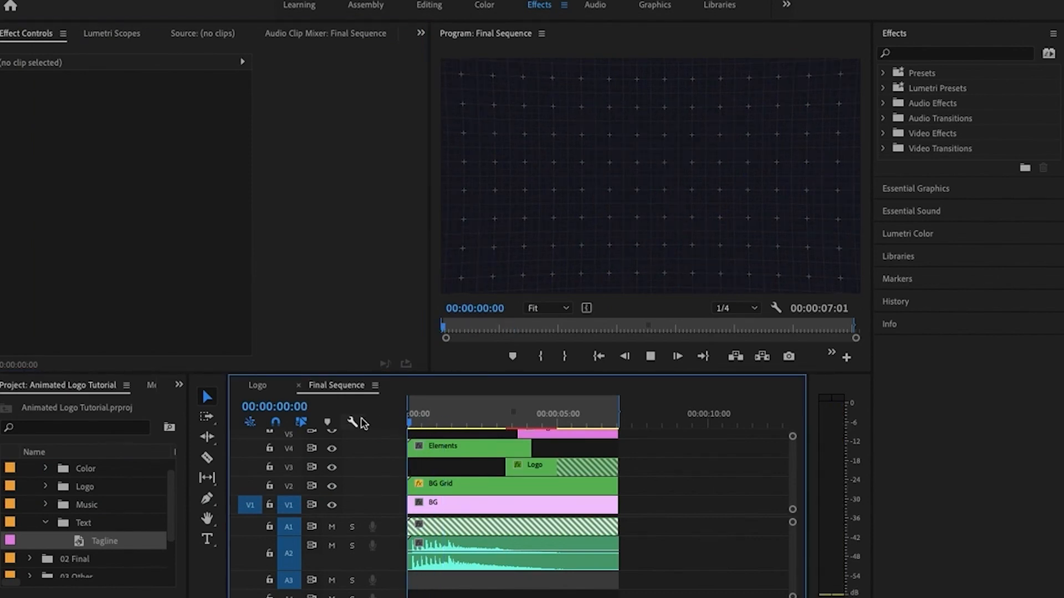
key("space")
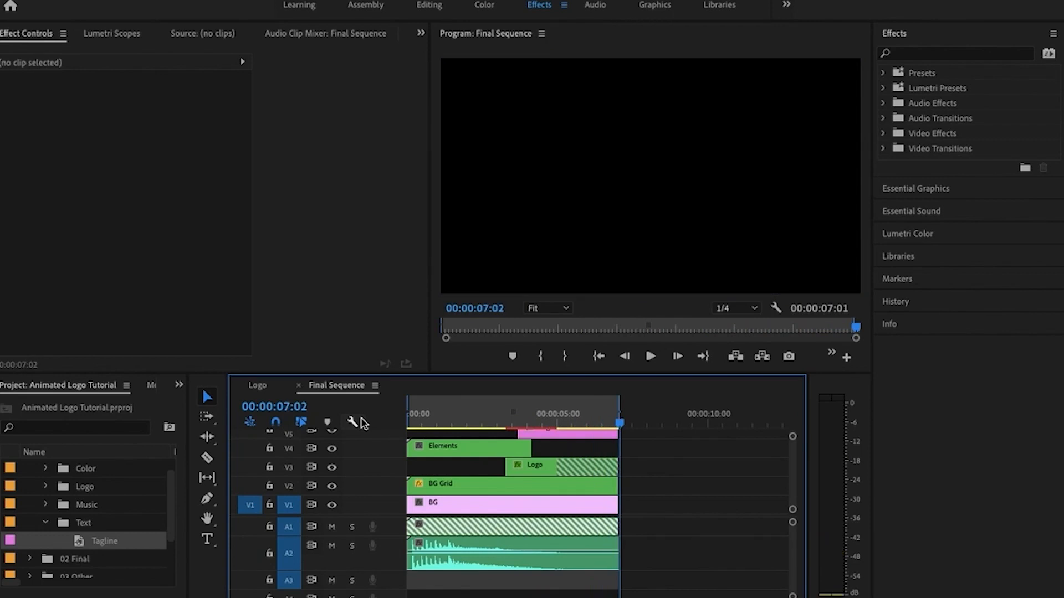
Cut the Tagline, Logo, BG Grid, BG, Noise and both audio clips at 00:00:05:13 with the Razor tool
left_click(617, 425)
left_click_drag(619, 430, 571, 417)
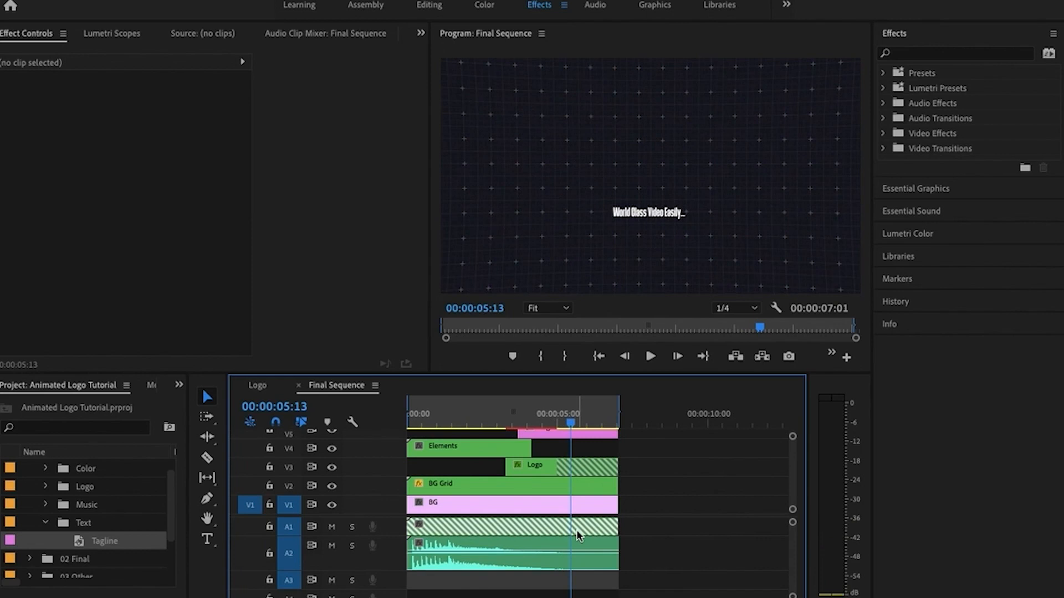
key("c")
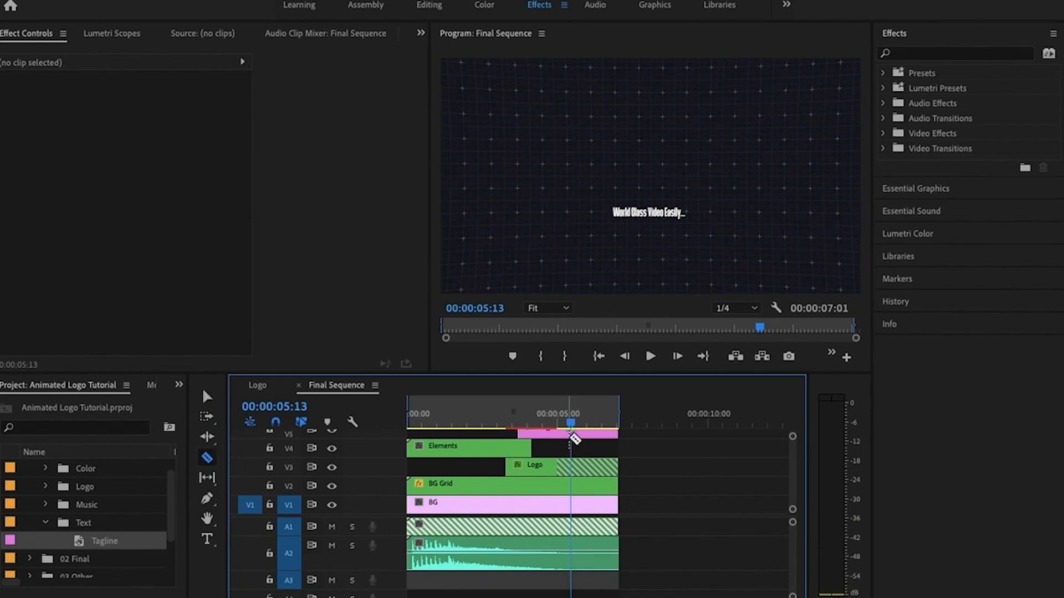
left_click(572, 435)
left_click(572, 467)
left_click(571, 486)
left_click(571, 505)
left_click(571, 527)
left_click(571, 550)
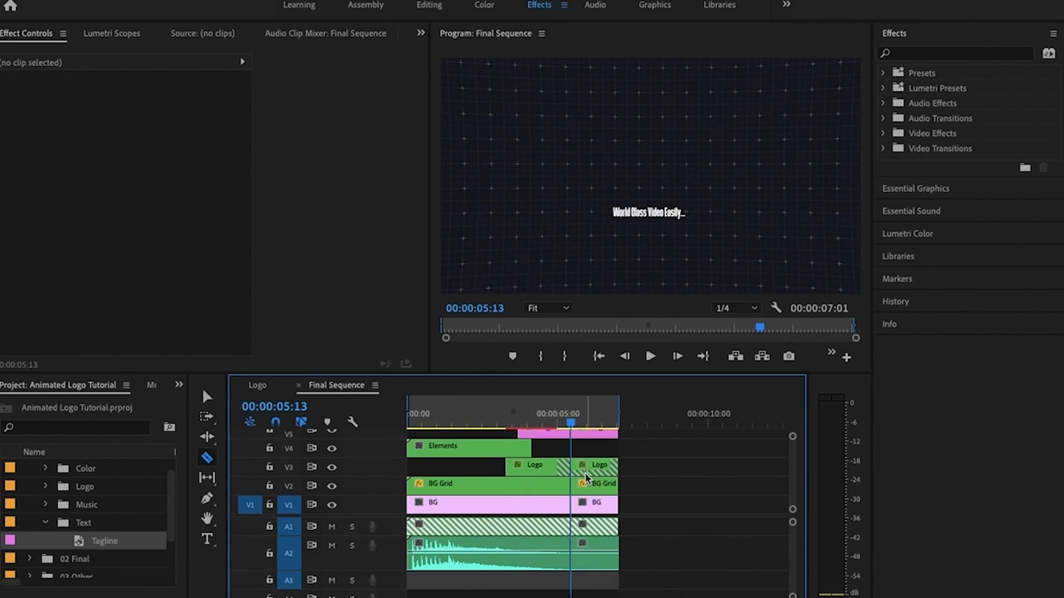
scroll(588, 462, "up", 2)
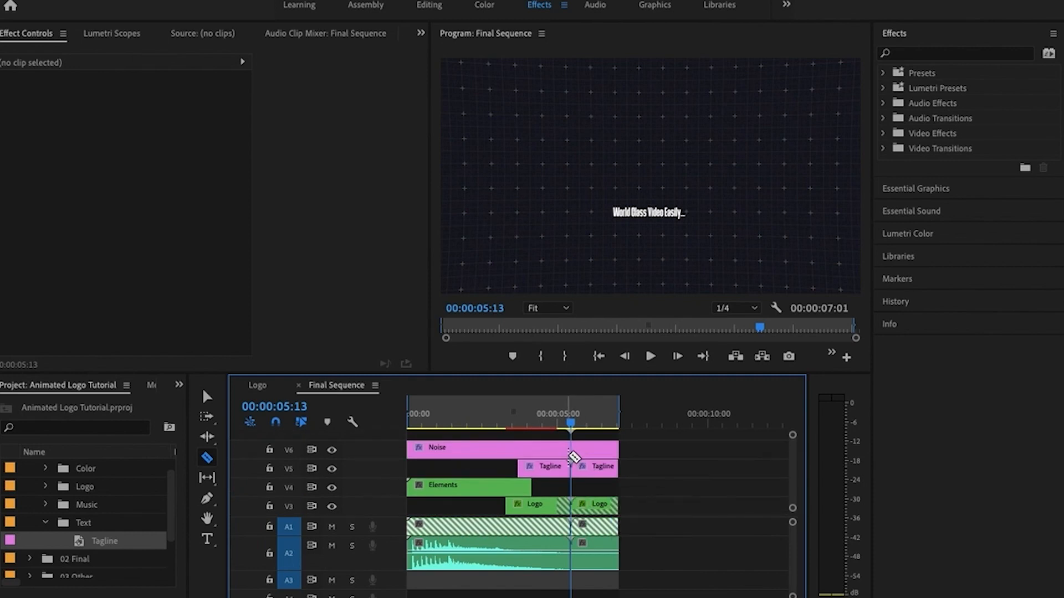
left_click(573, 449)
Delete all video and audio segments after the cut at 00:00:05:13 in Final Sequence
key("v")
left_click(620, 450)
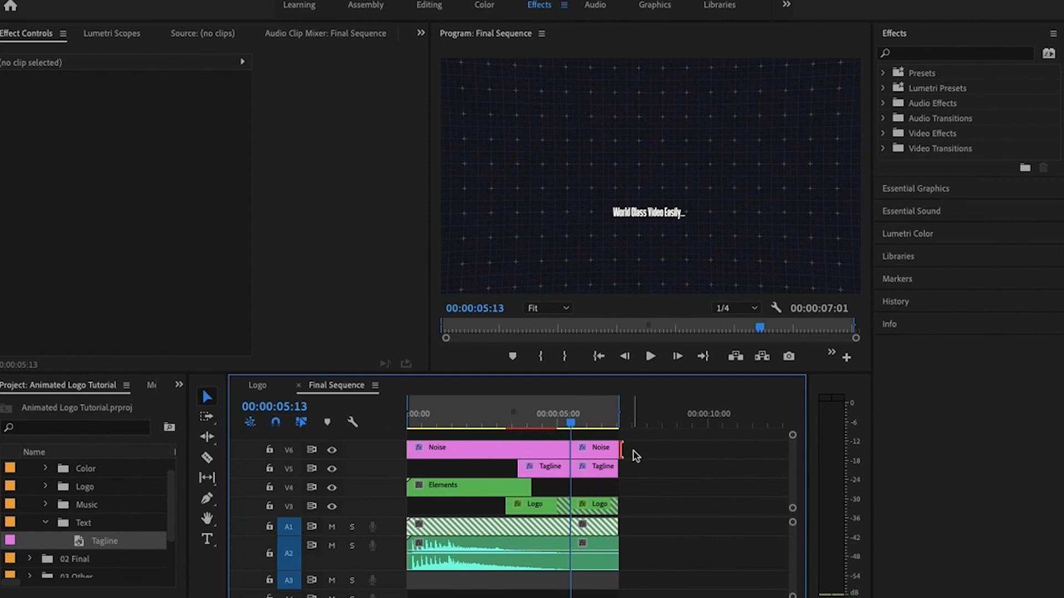
left_click(636, 454)
left_click_drag(636, 453, 586, 582)
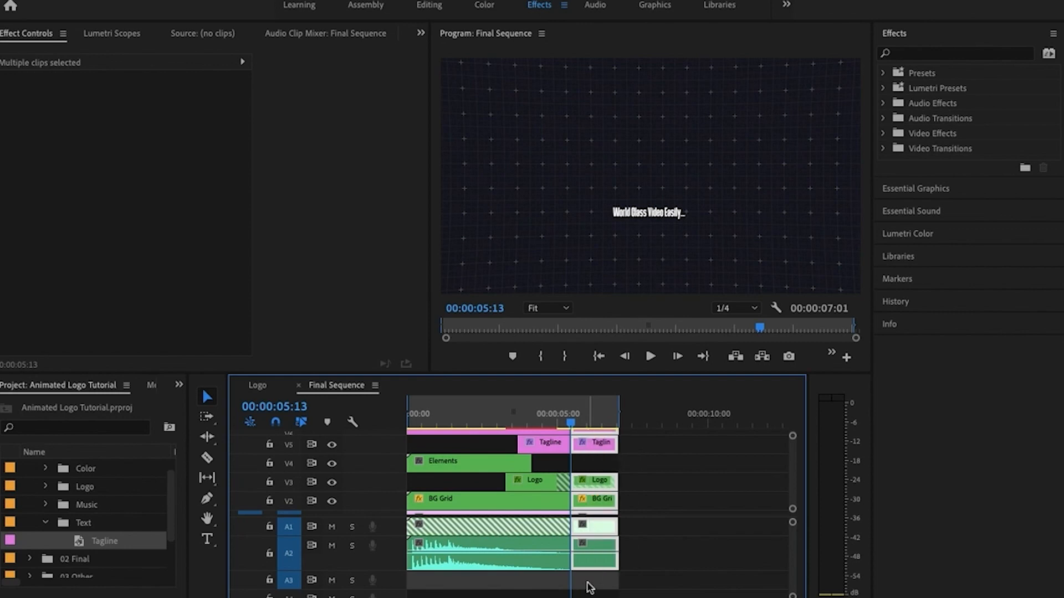
key("Delete")
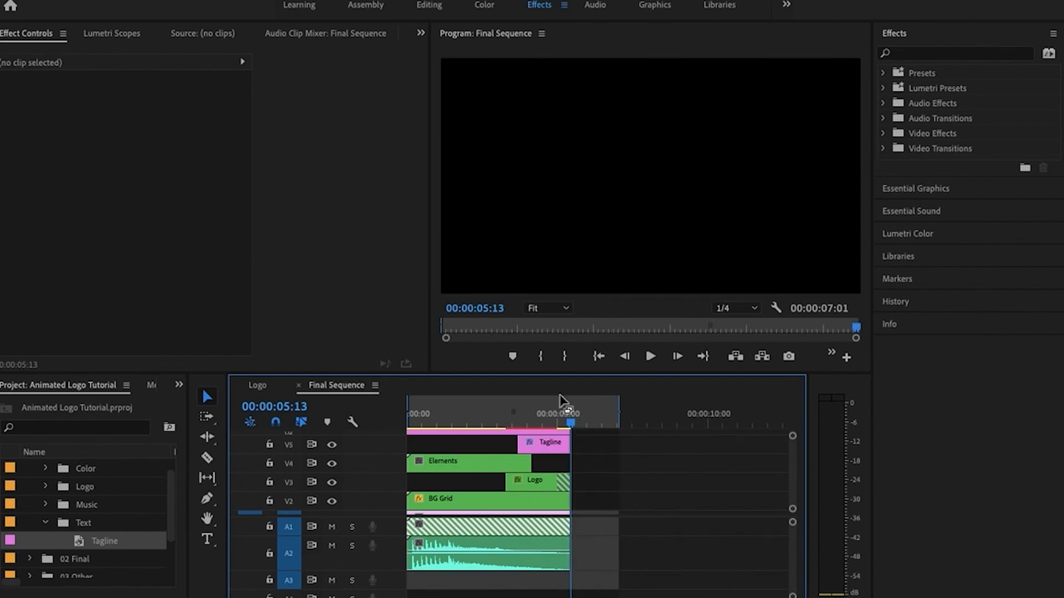
Replay the trimmed Final Sequence from the start, then place the playhead at 00:00:05:01
left_click_drag(568, 424, 401, 434)
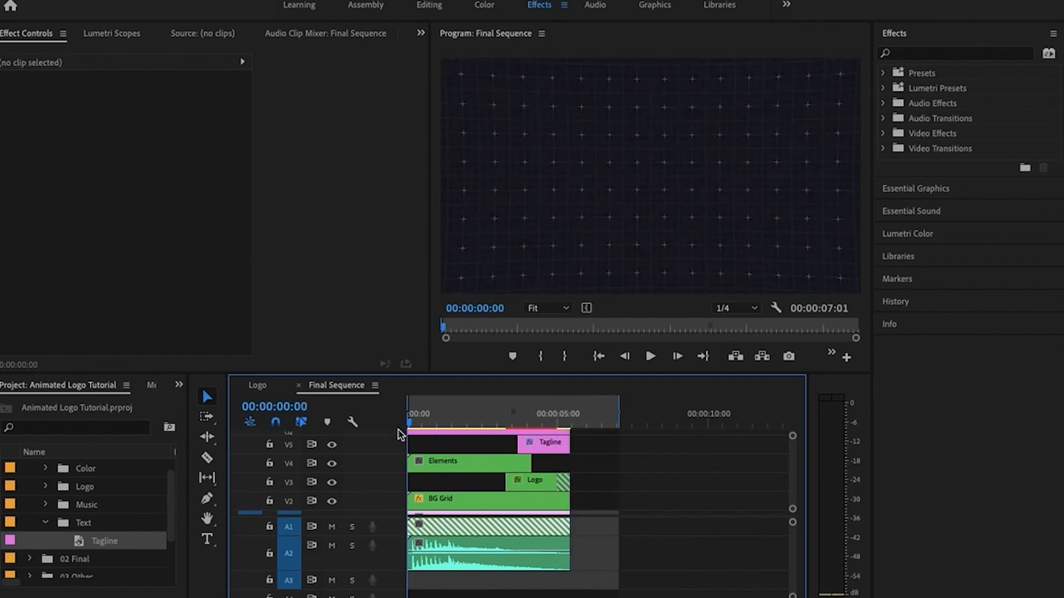
key("space")
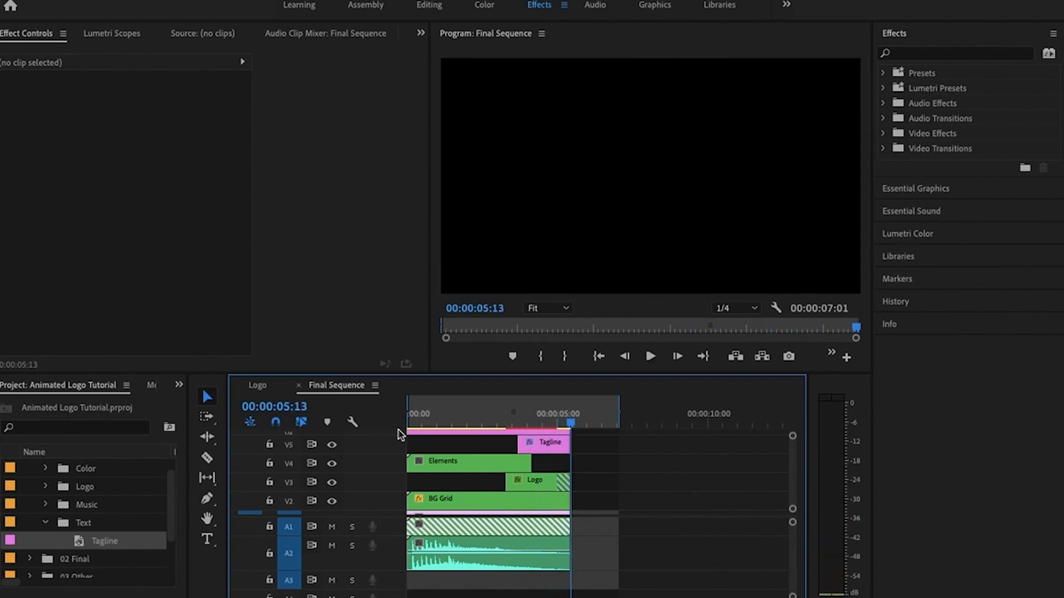
mouse_move(571, 427)
left_mouse_down()
mouse_move(550, 424)
mouse_move(561, 426)
left_mouse_up()
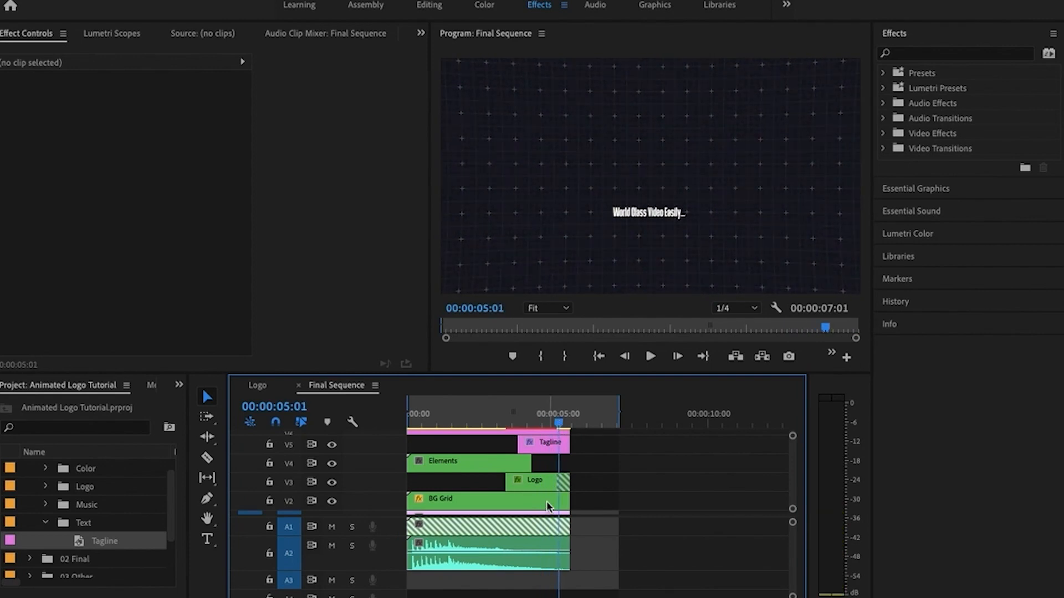
Apply the Dip to Black dissolve transition to the end of the Tagline clip on V5
left_click(560, 443)
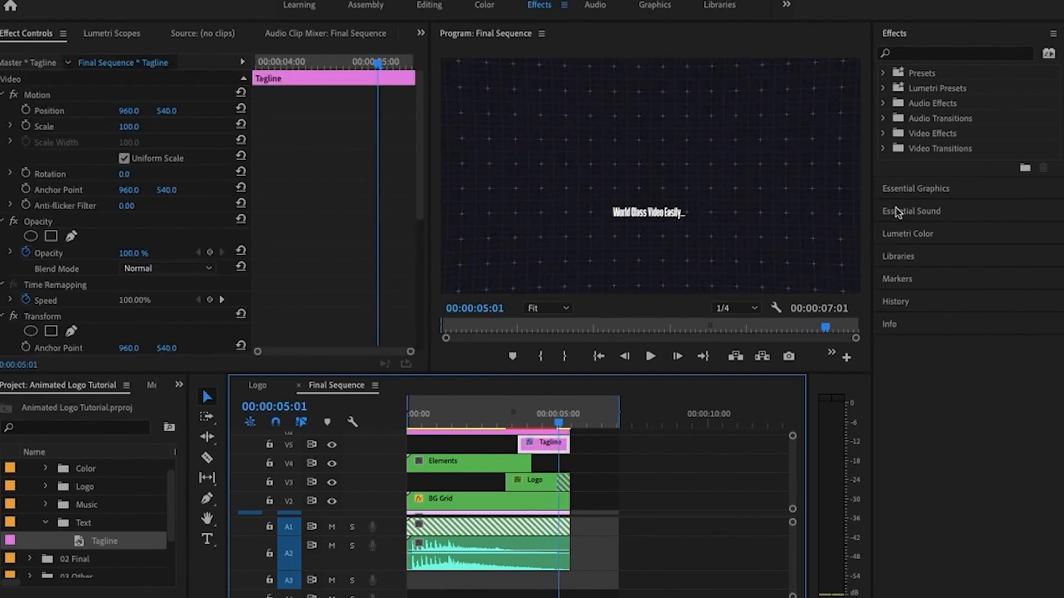
left_click(884, 149)
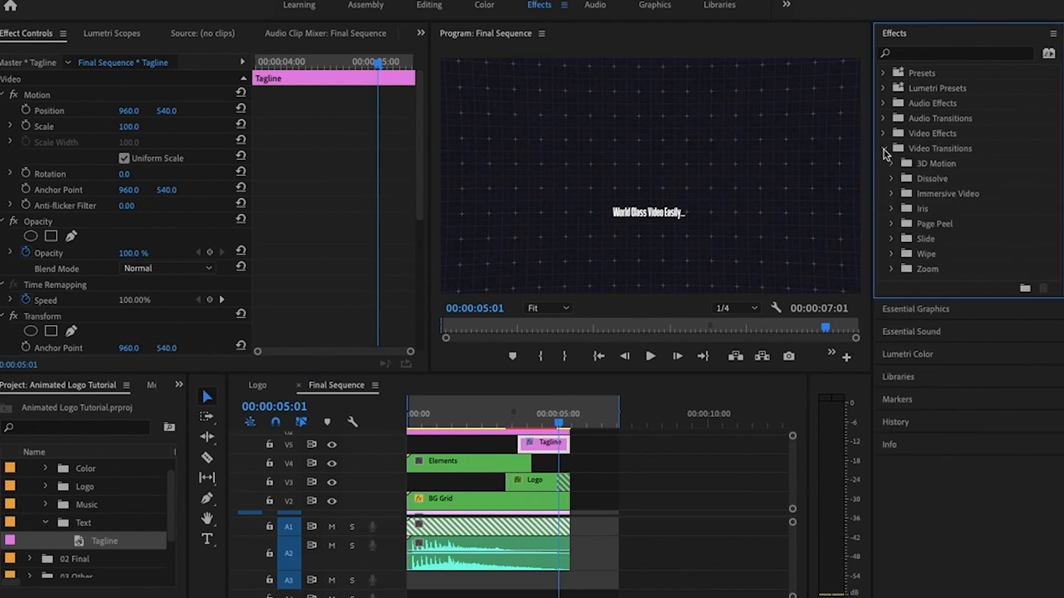
left_click(892, 179)
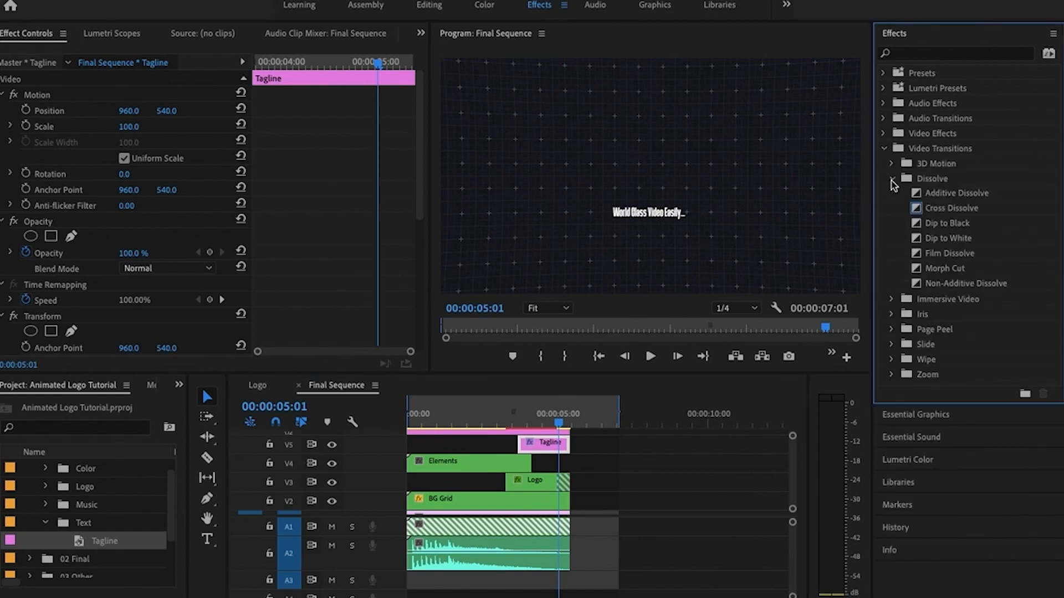
left_click_drag(920, 224, 563, 427)
scroll(565, 465, "up", 2)
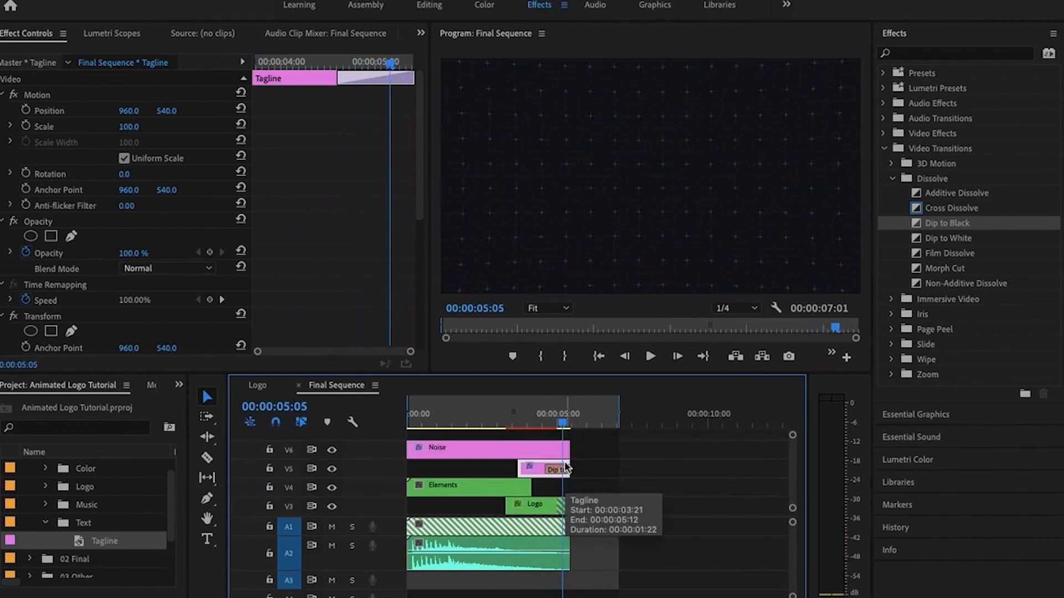
Add Dip to Black transitions to the ends of the BG Grid and BG clips
scroll(565, 468, "down", 1)
scroll(565, 467, "down", 1)
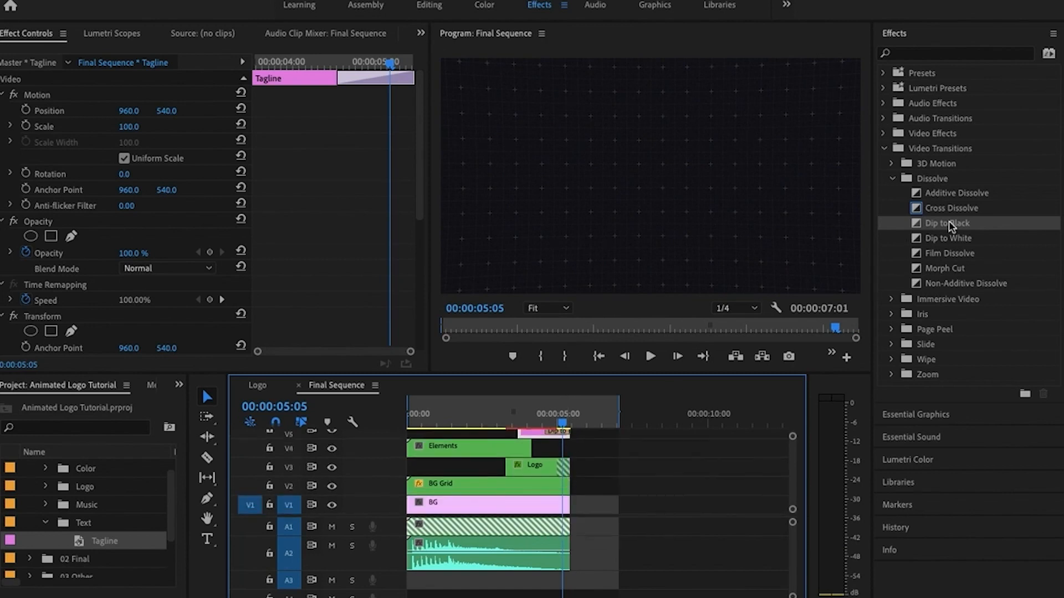
left_click(920, 225)
left_click_drag(907, 232, 565, 489)
left_click_drag(919, 224, 561, 510)
Play Final Sequence from the start to check the fade-out
key("Home")
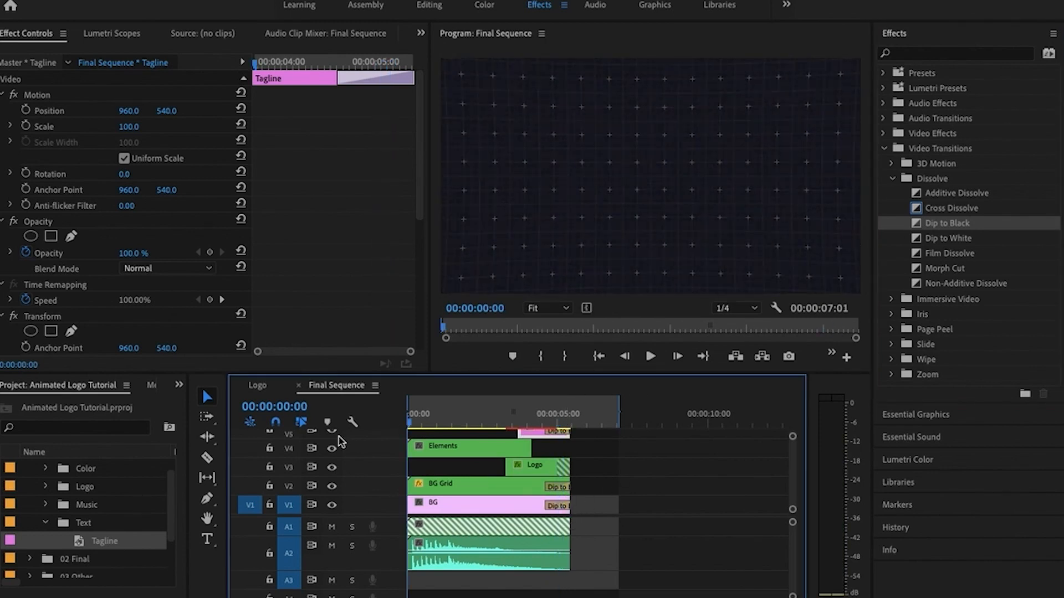
key("space")
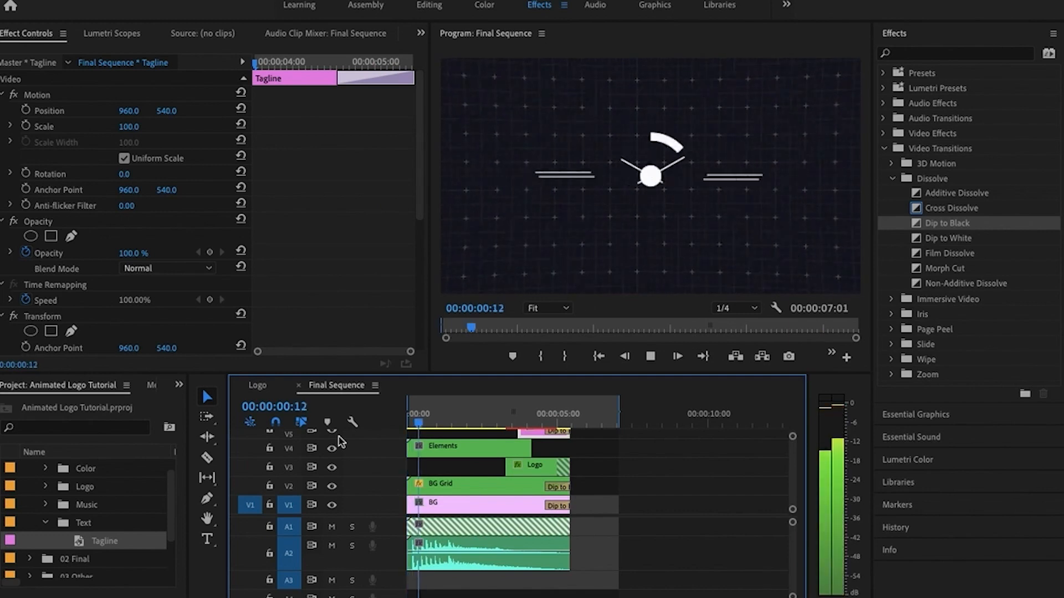